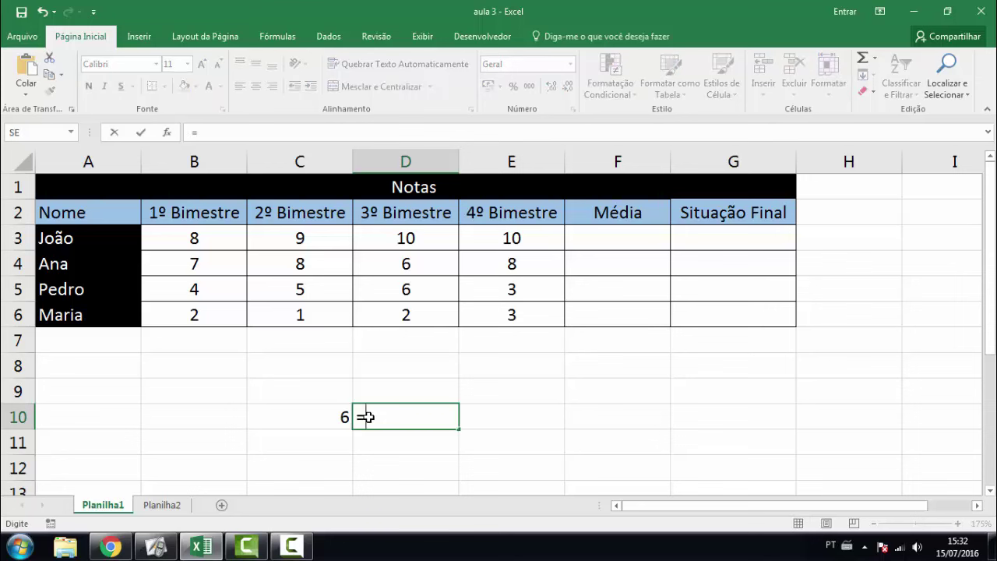
# - Begin the SE formula in cell D10 with the logical test C10>=6
pyautogui.write('se')
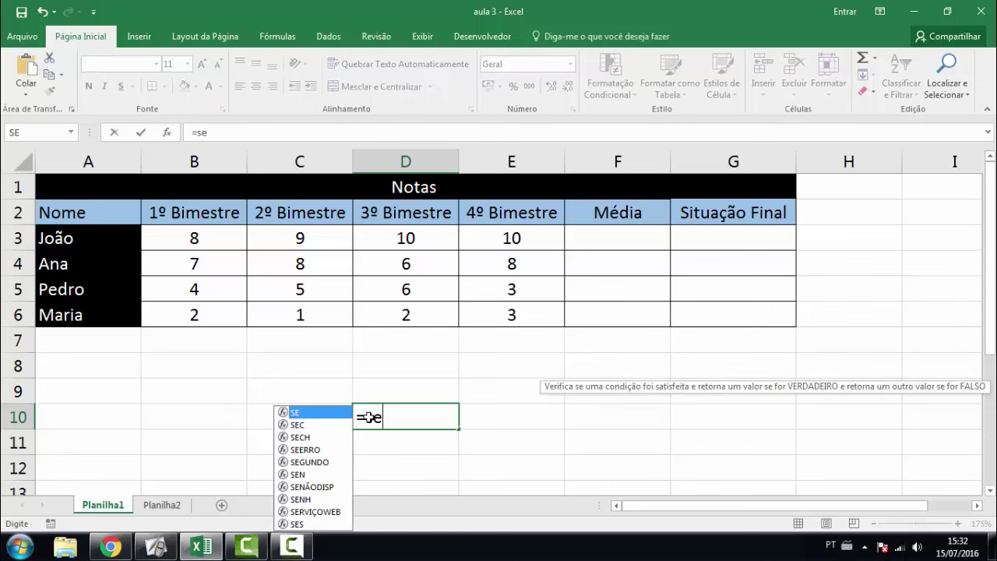
pyautogui.write('(')
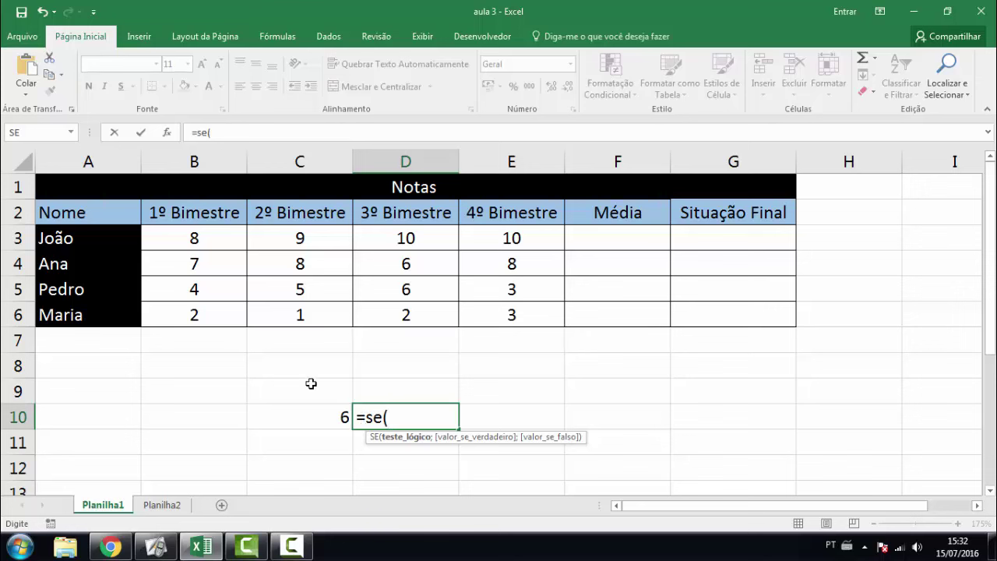
pyautogui.click(306, 421)
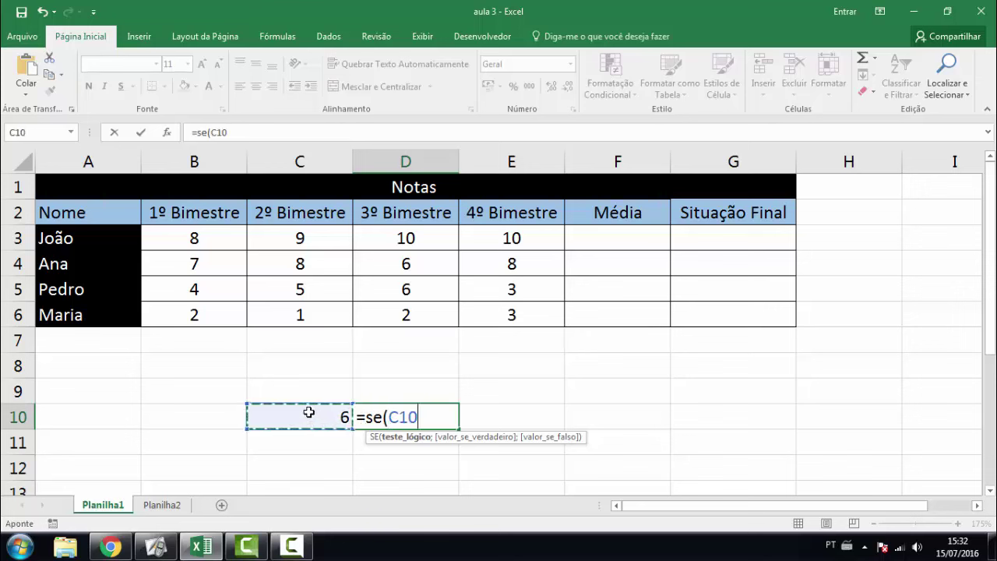
pyautogui.write('>')
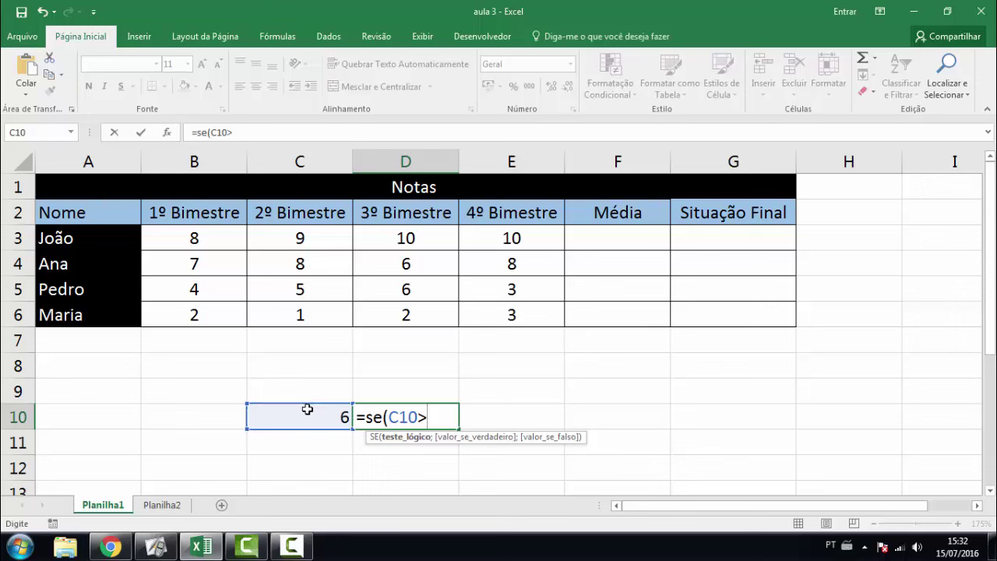
pyautogui.write('=6')
pyautogui.write(';')
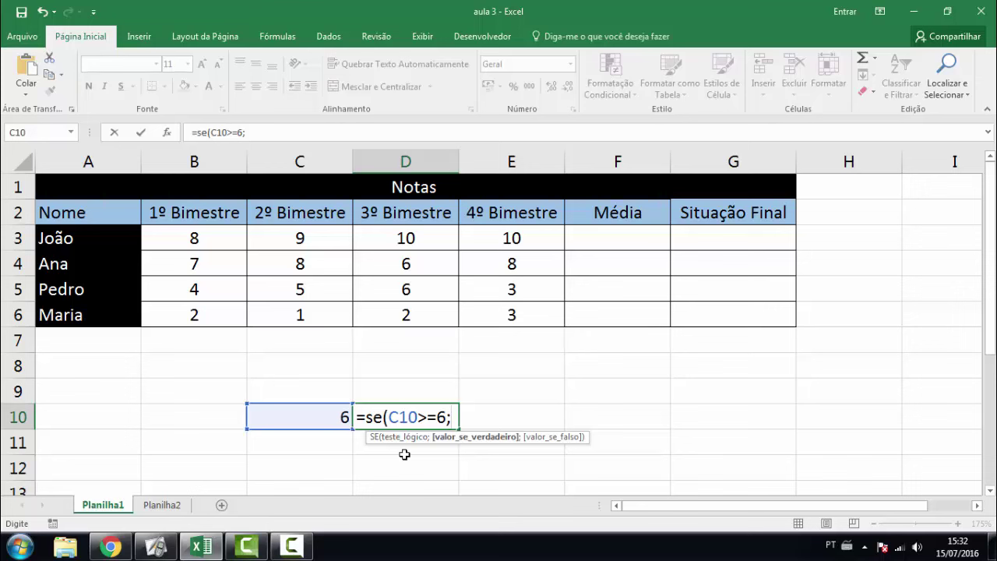
# - Complete the formula's arguments with "Verdadeiro" as the value if true and "Falso" as the value if false
pyautogui.write('"VErdadeiro')
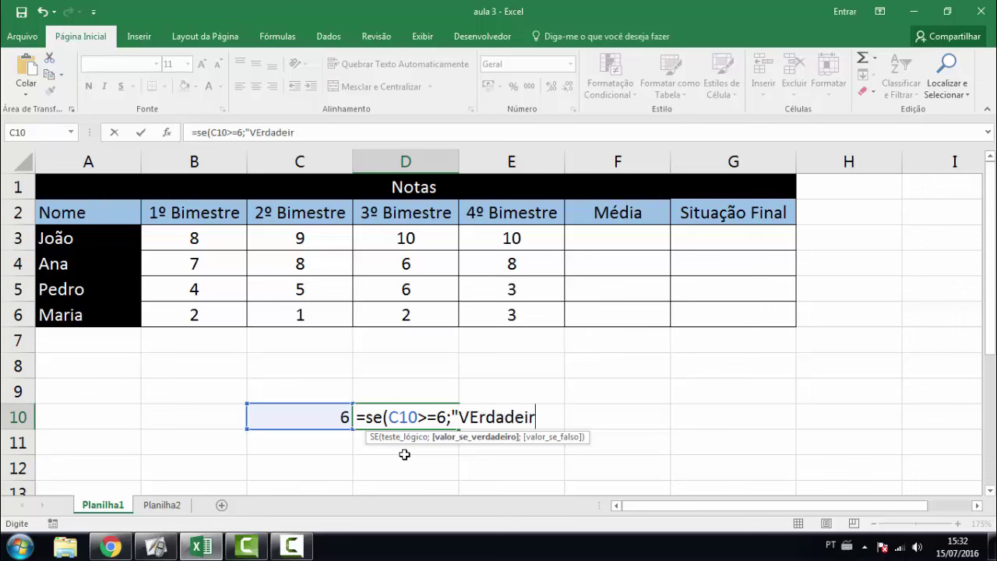
pyautogui.press('BackSpace')
pyautogui.press('BackSpace')
pyautogui.press('BackSpace')
pyautogui.press('BackSpace')
pyautogui.press('BackSpace')
pyautogui.press('BackSpace')
pyautogui.press('BackSpace')
pyautogui.press('BackSpace')
pyautogui.press('BackSpace')
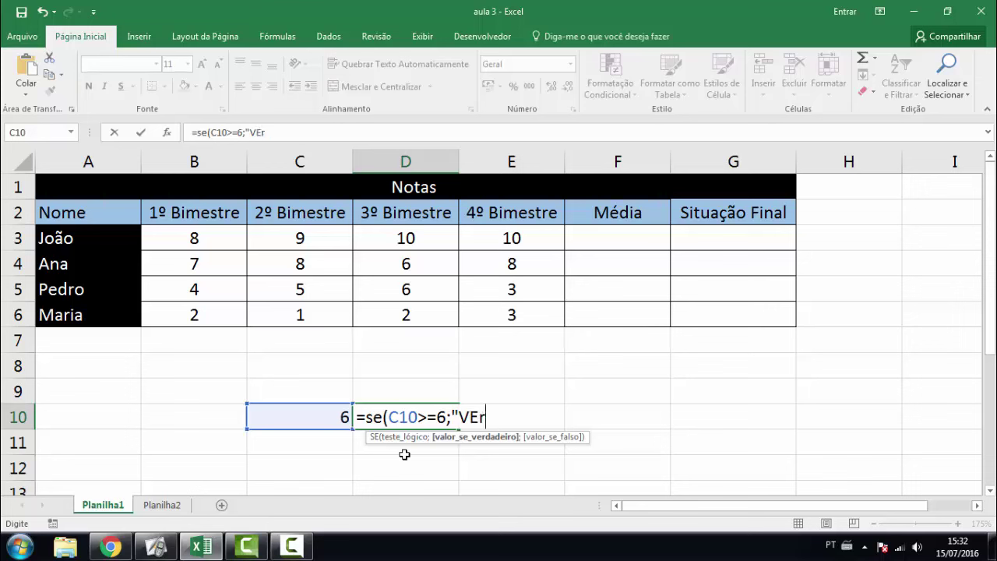
pyautogui.write('erdad')
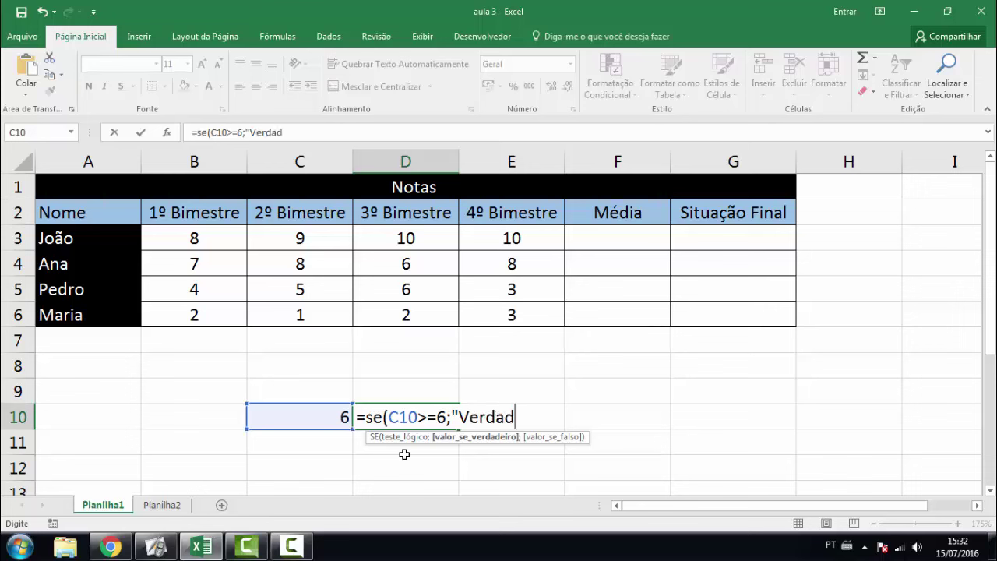
pyautogui.write('eiro";')
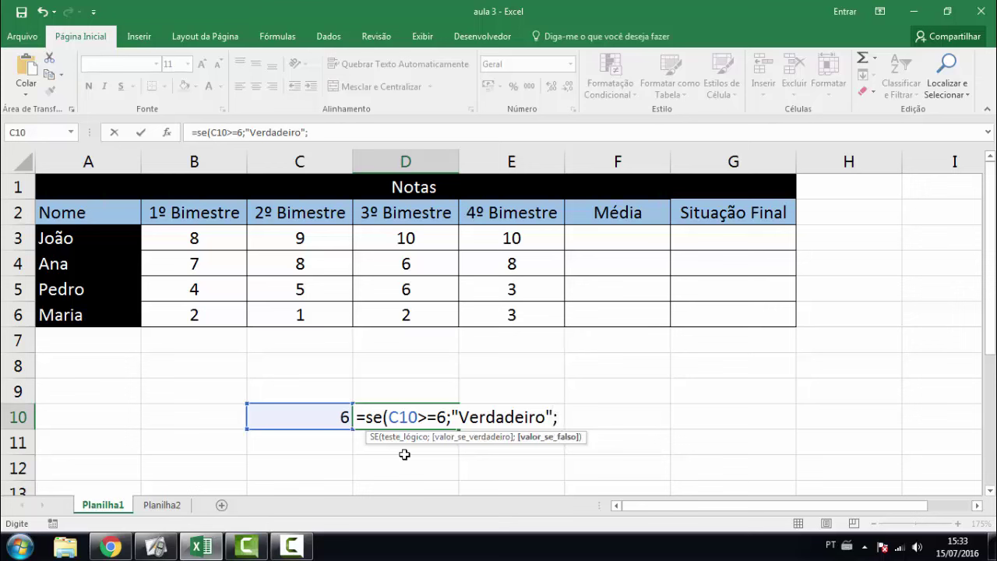
pyautogui.write('"Falso')
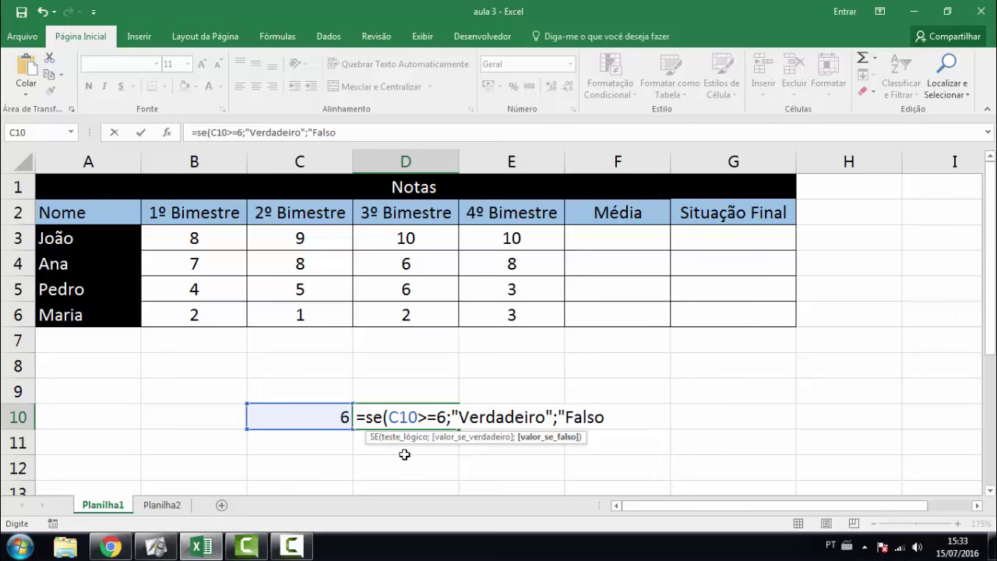
pyautogui.write('")')
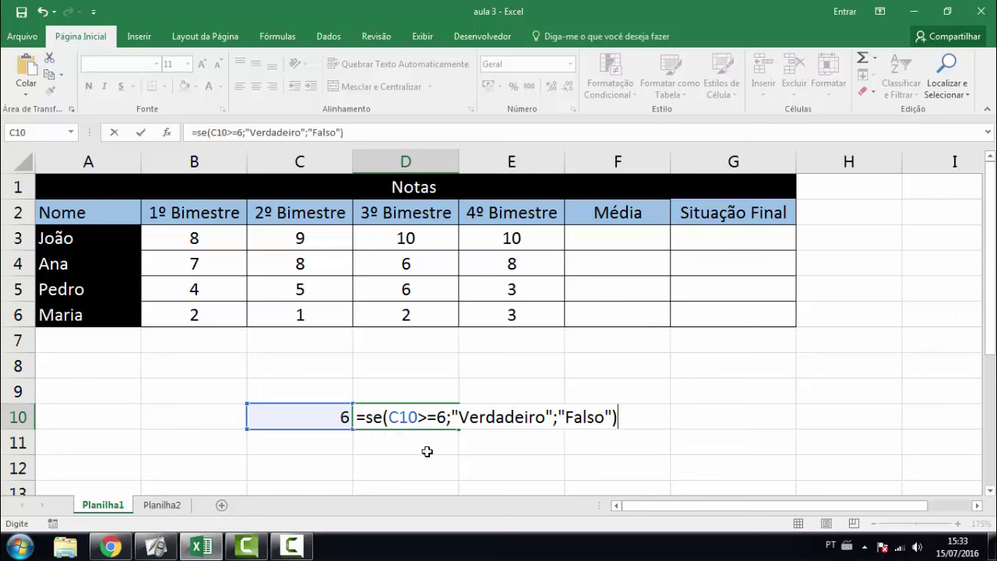
# - Review the logical test, true value and false value of the SE formula in D10, and commit the formula
pyautogui.click(412, 417)
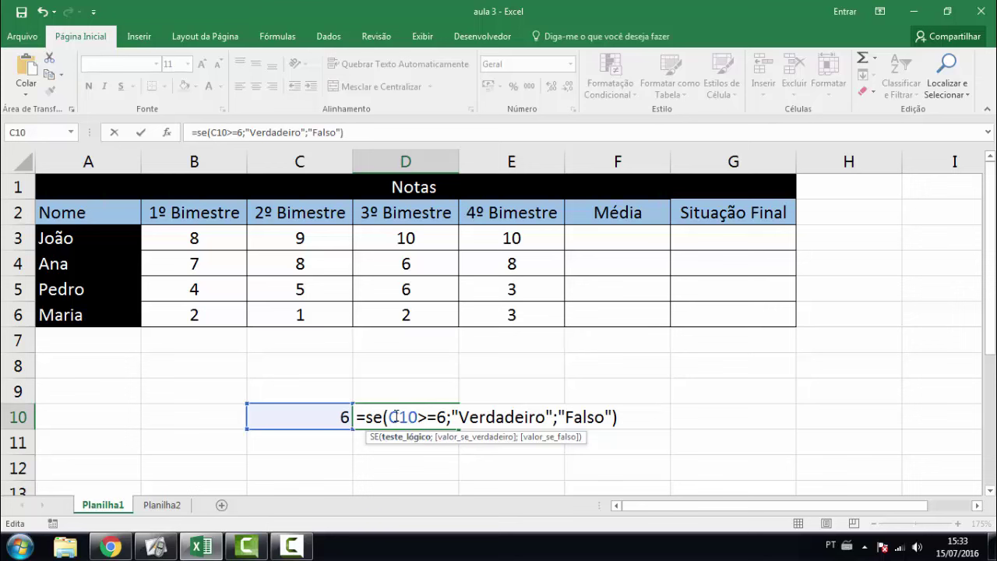
pyautogui.moveTo(396, 416); pyautogui.dragTo(446, 417)
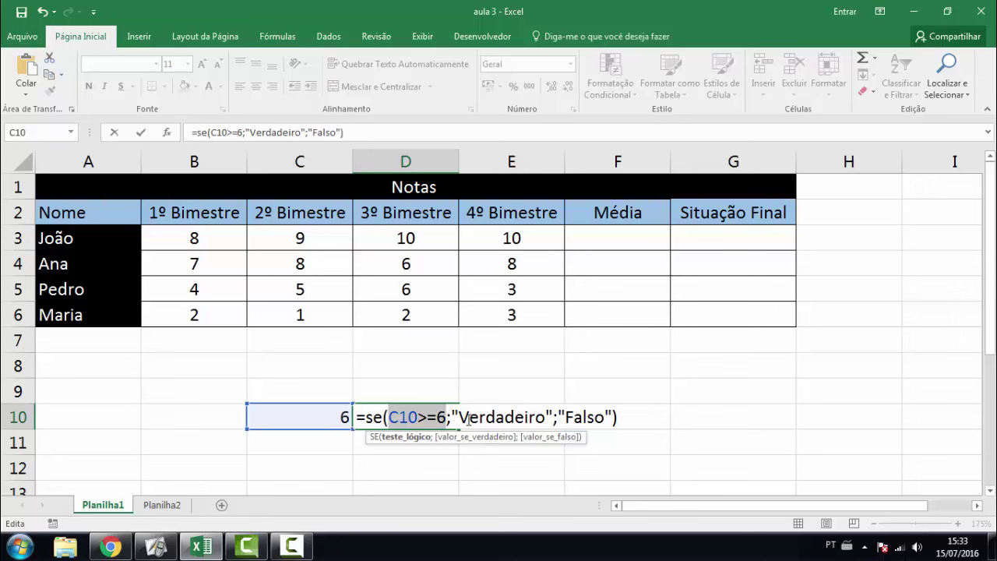
pyautogui.click(469, 418)
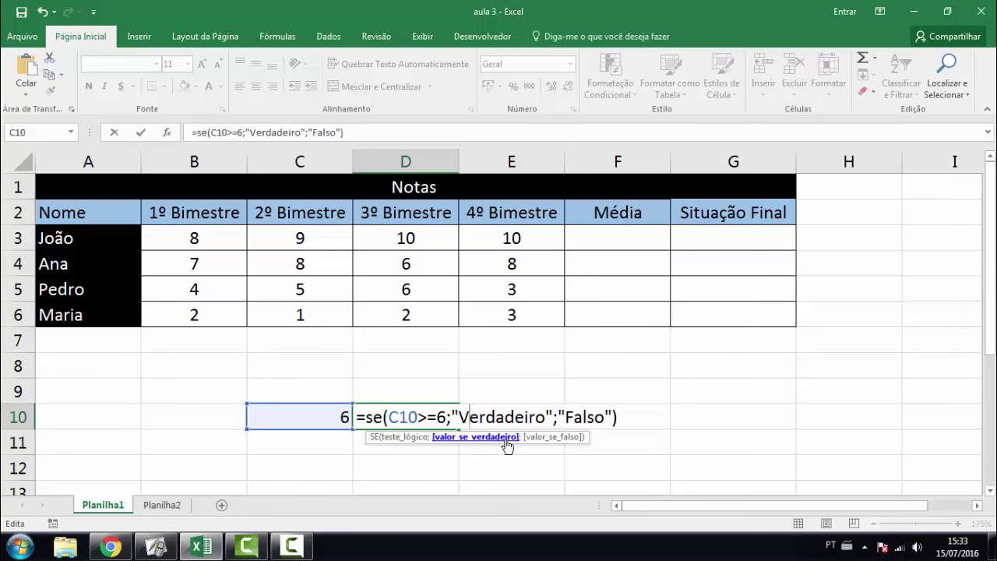
pyautogui.click(453, 418)
pyautogui.moveTo(459, 418); pyautogui.dragTo(545, 416)
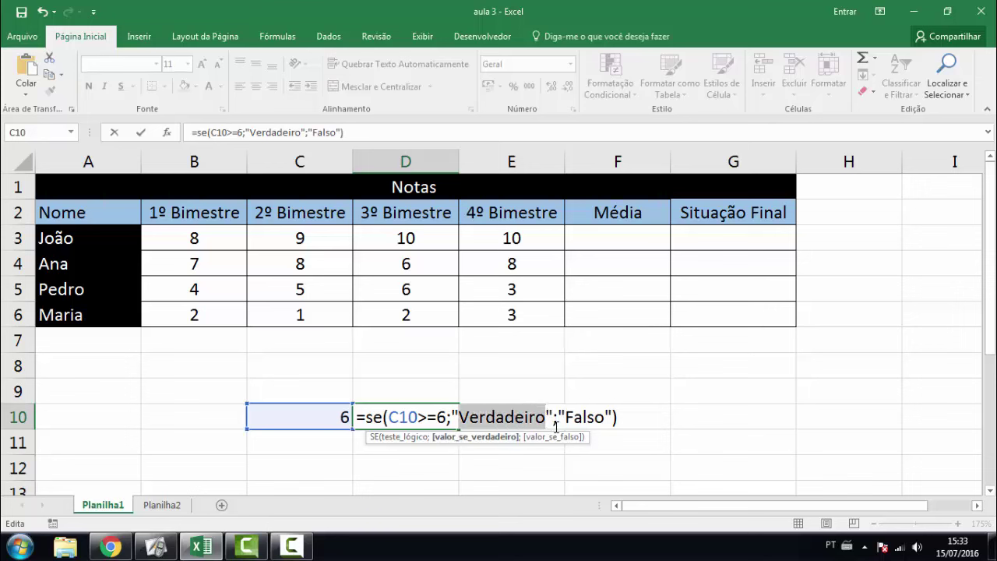
pyautogui.click(561, 417)
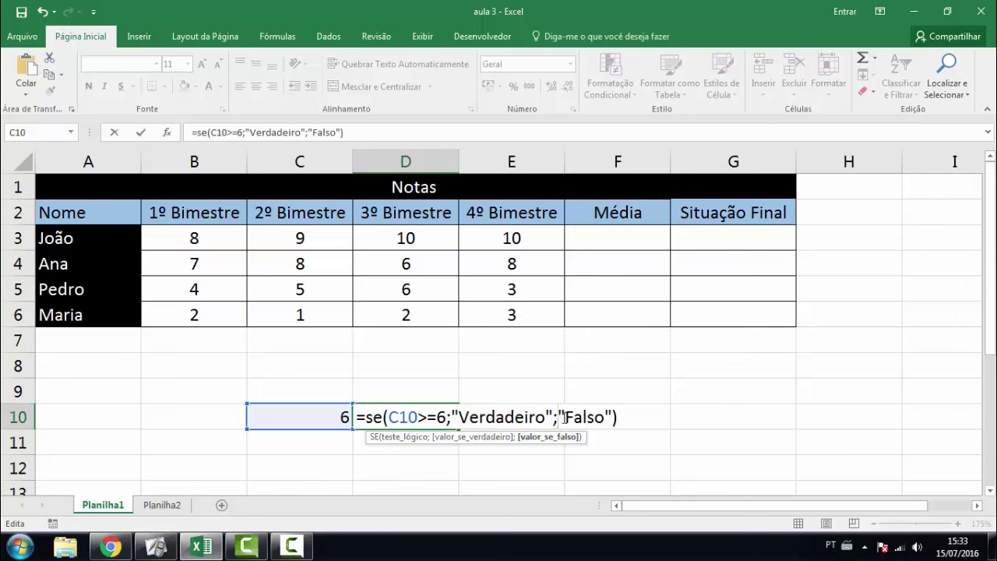
pyautogui.moveTo(562, 418); pyautogui.dragTo(607, 418)
pyautogui.click(636, 421)
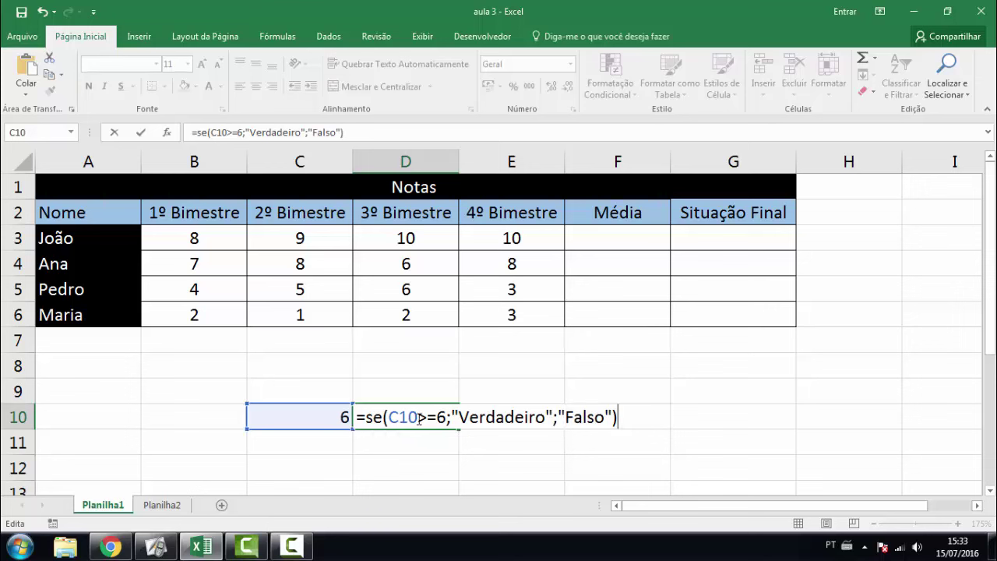
pyautogui.moveTo(420, 418); pyautogui.dragTo(431, 420)
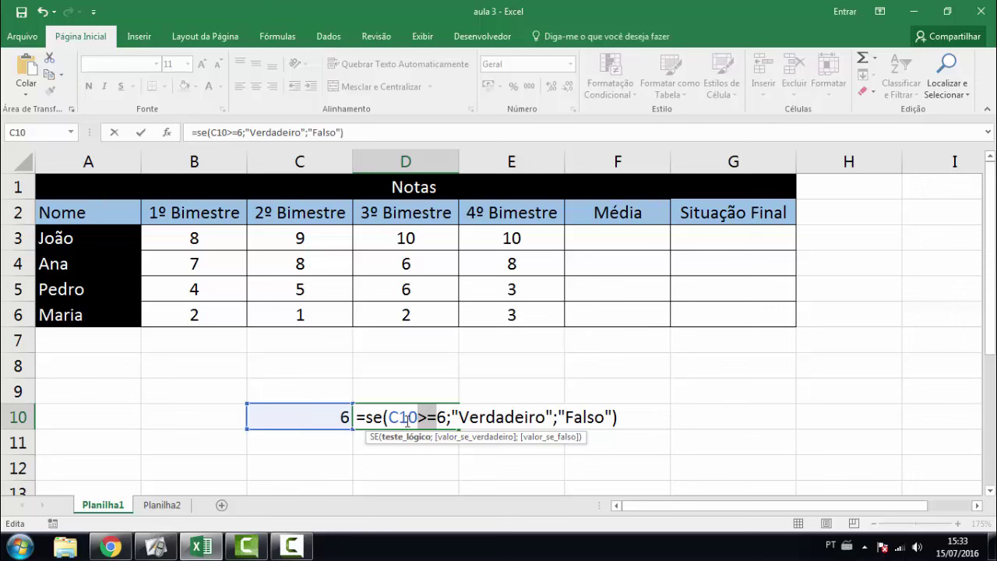
pyautogui.press('Return')
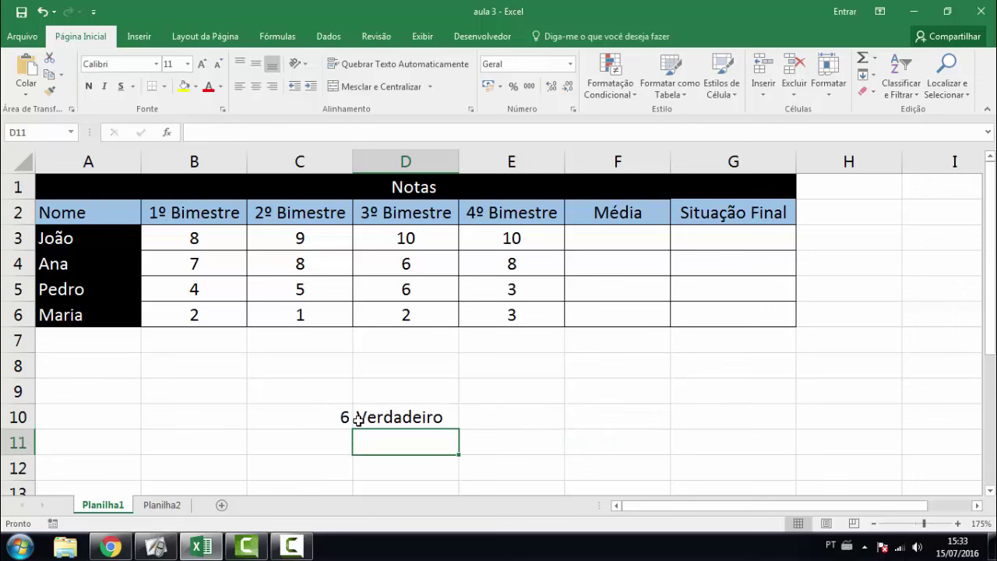
# - Set cell C10 to 7 and review the logical test of the SE formula in D10
pyautogui.click(339, 419)
pyautogui.write('7')
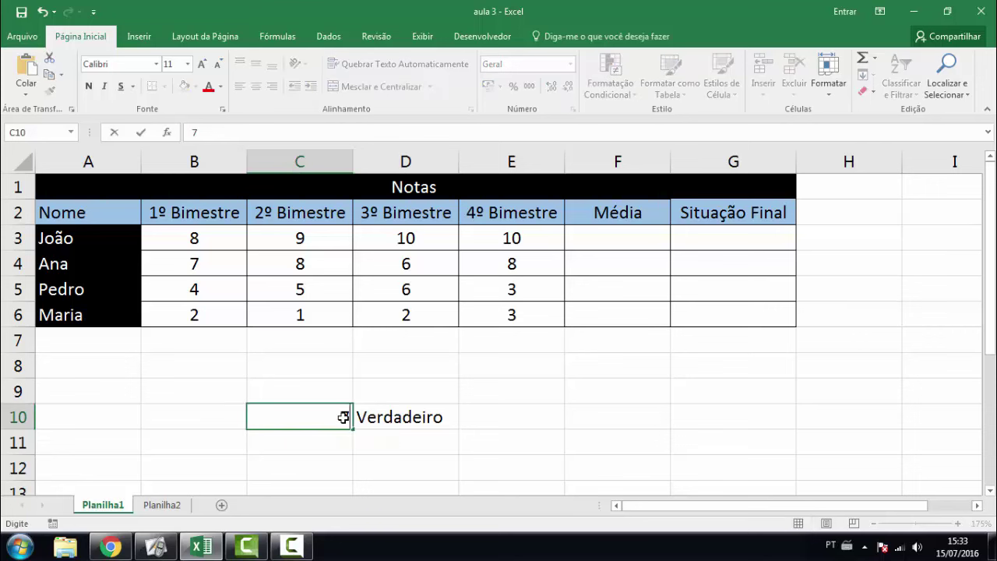
pyautogui.press('Return')
pyautogui.click(358, 416)
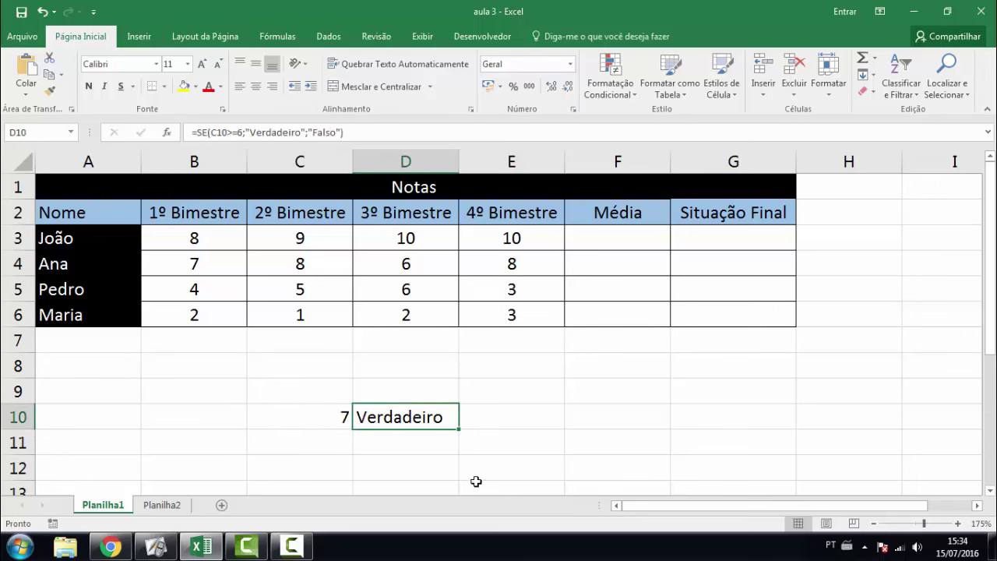
pyautogui.click(336, 421)
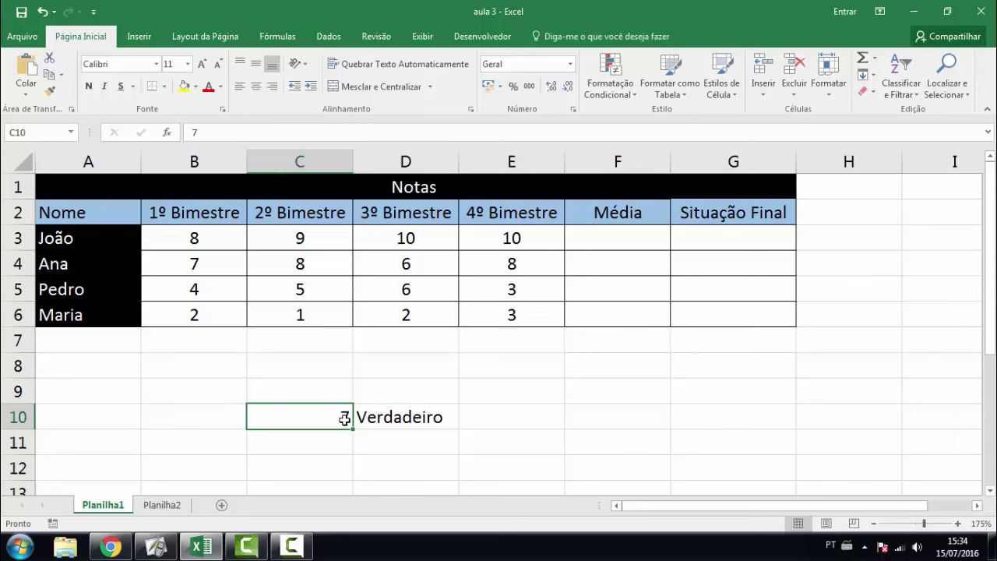
pyautogui.click(390, 418)
pyautogui.doubleClick(397, 418)
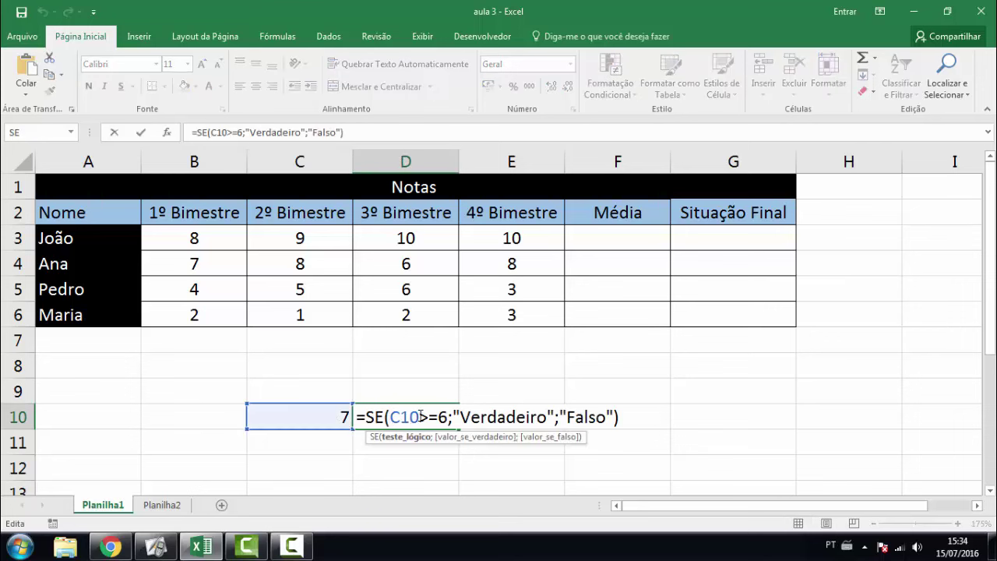
pyautogui.moveTo(420, 417); pyautogui.dragTo(448, 417)
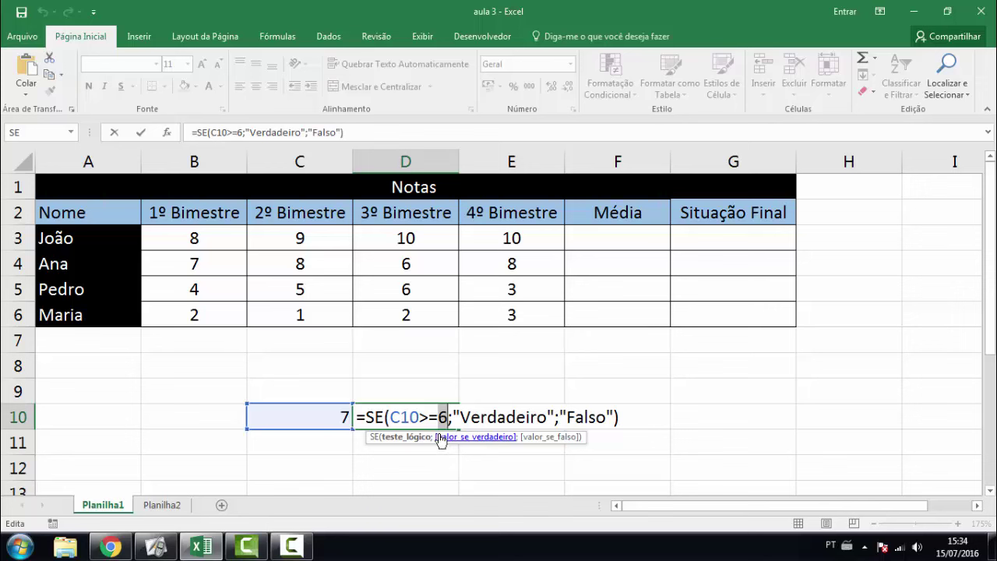
pyautogui.press('Return')
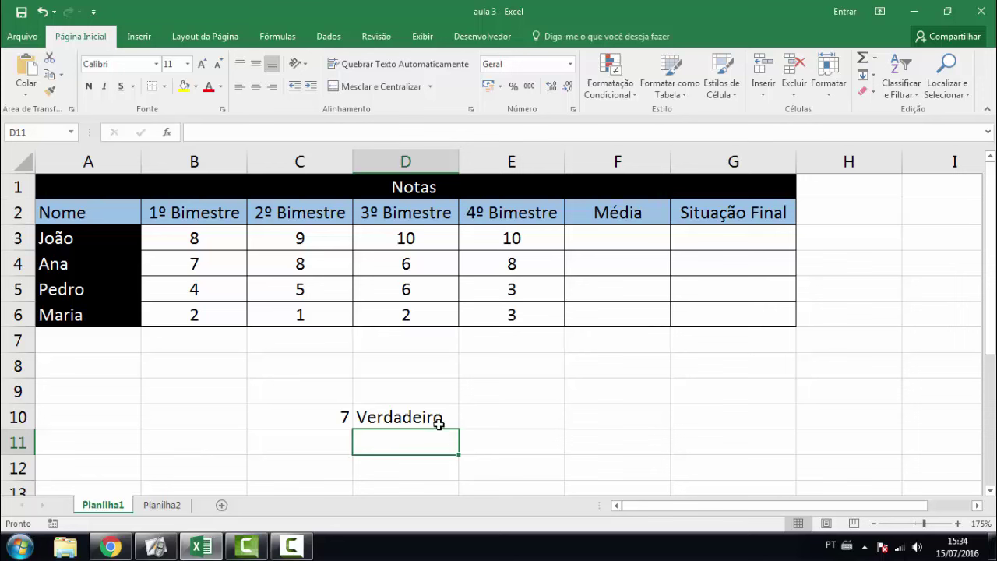
# - Set cell C10 to 5 to test the SE formula with a grade under 6
pyautogui.click(327, 411)
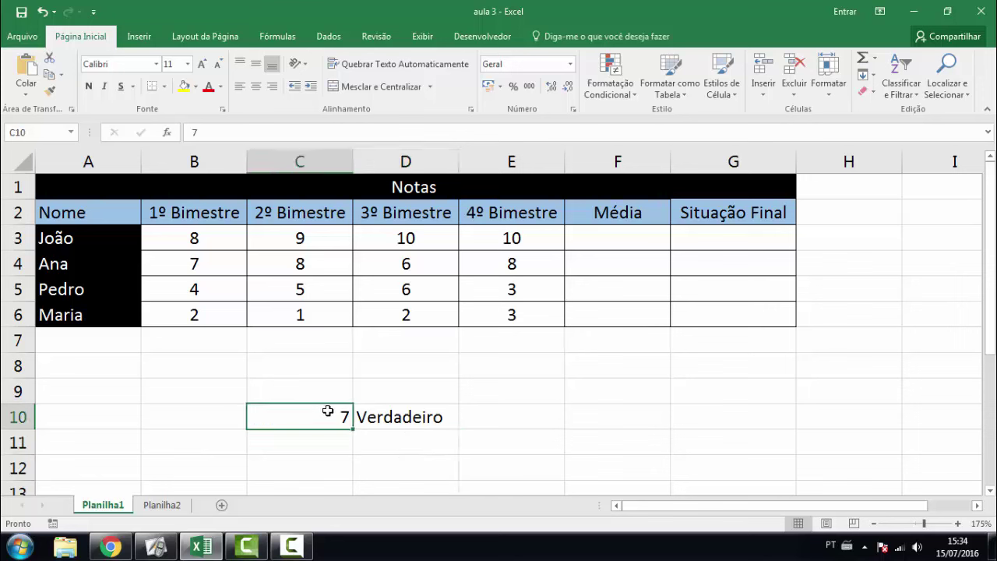
pyautogui.write('5')
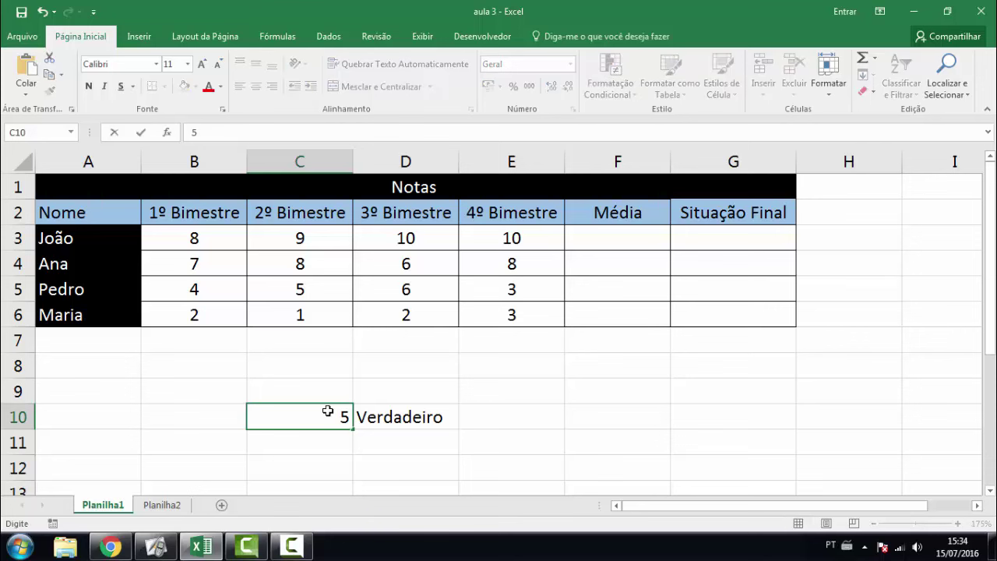
pyautogui.press('Return')
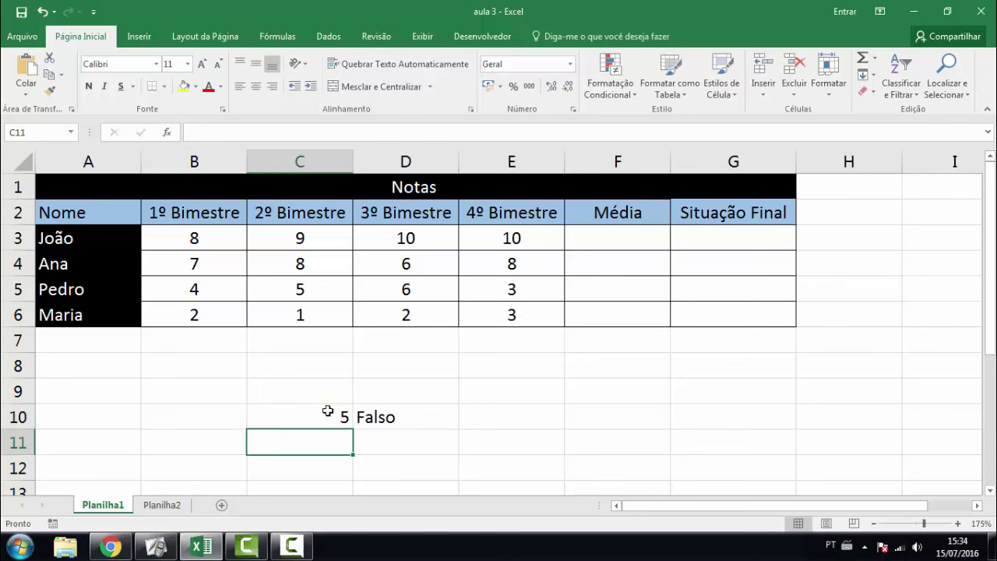
# - Change the comparison operator in D10's SE formula to <= so the logical test is C10<=6
pyautogui.doubleClick(396, 418)
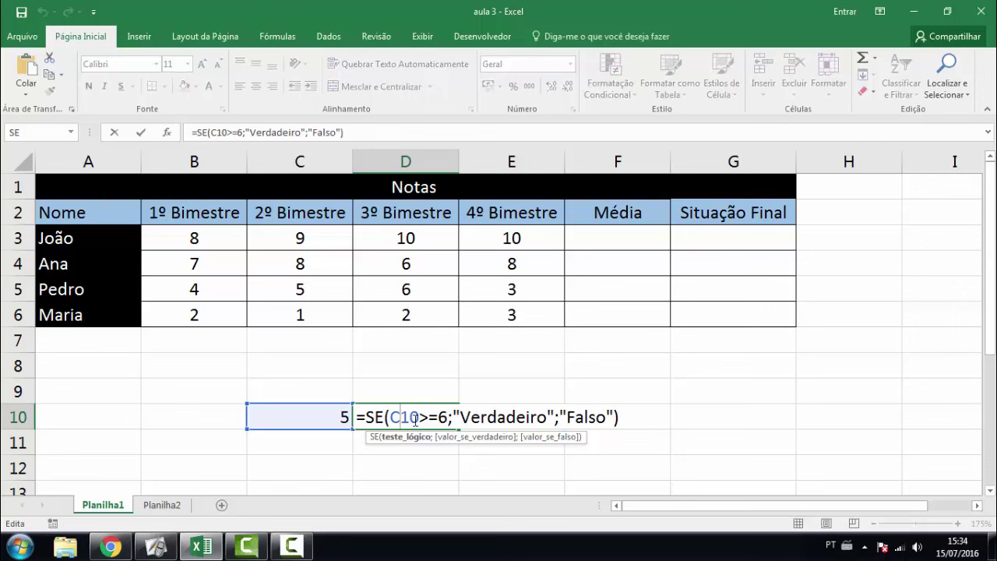
pyautogui.click(429, 422)
pyautogui.moveTo(421, 419); pyautogui.dragTo(438, 418)
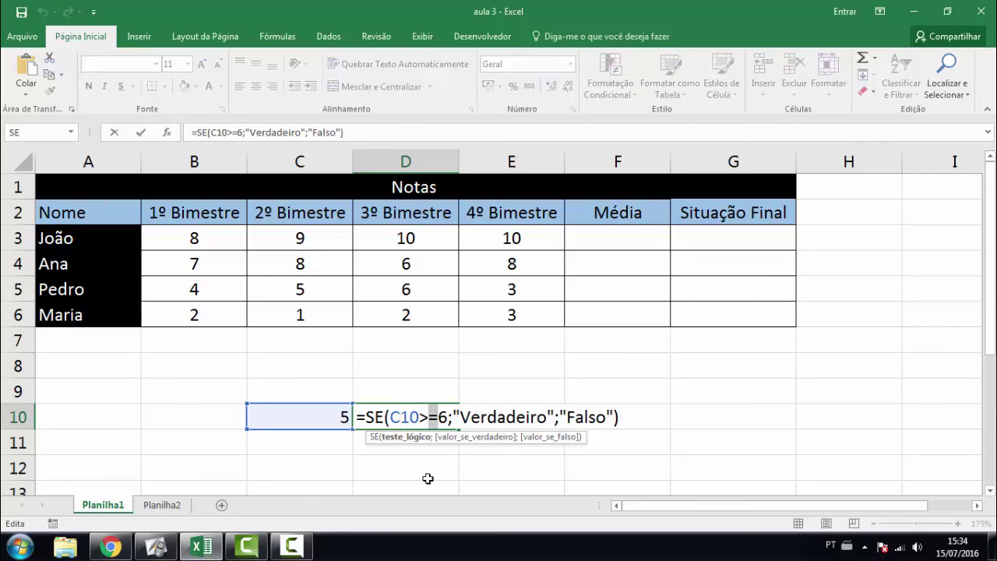
pyautogui.click(430, 421)
pyautogui.press('BackSpace')
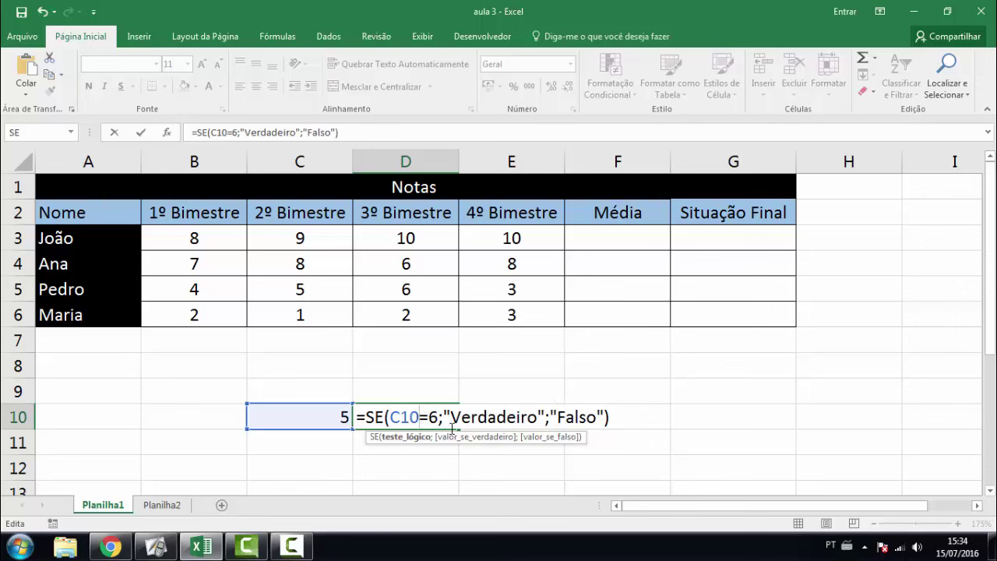
pyautogui.write('<')
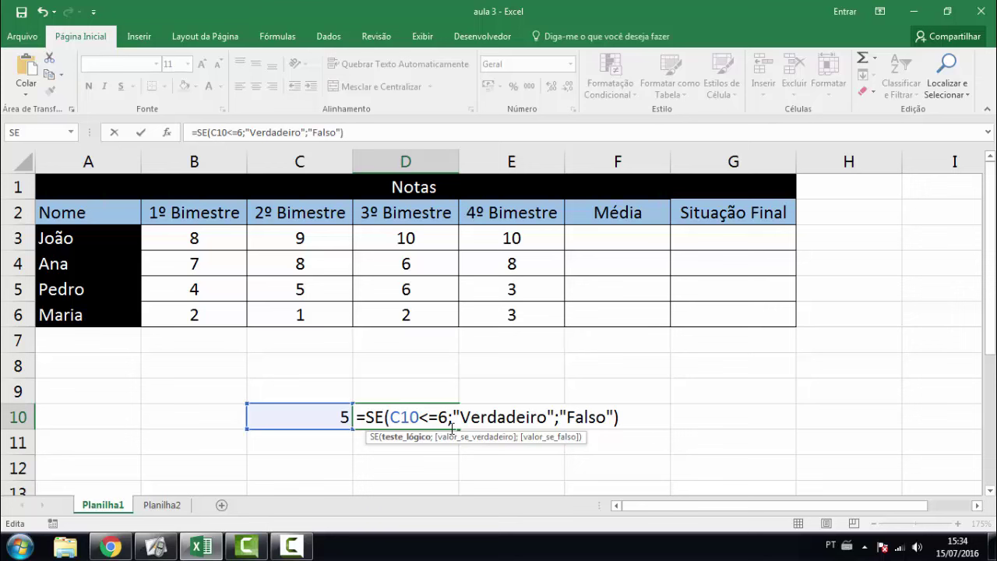
pyautogui.press('Return')
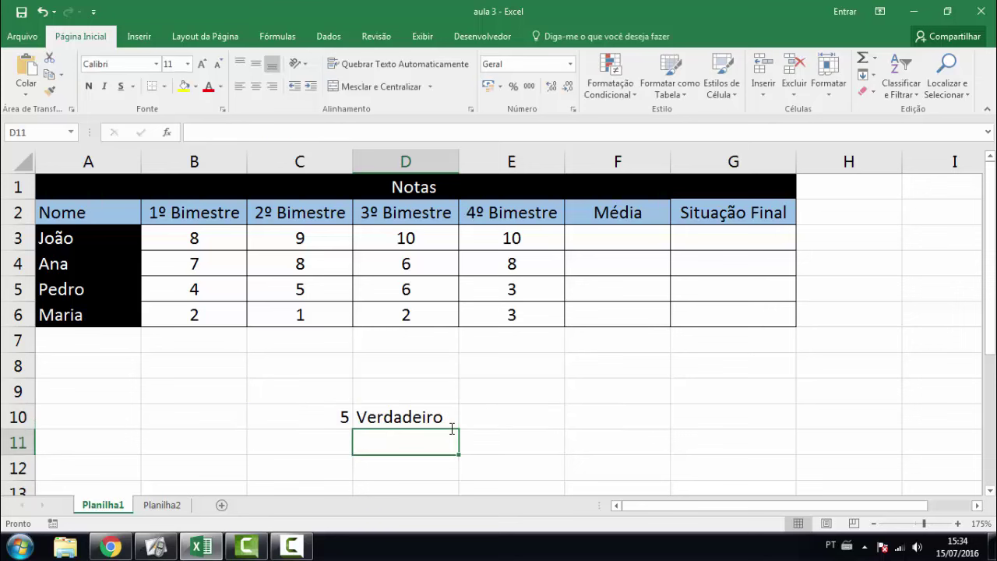
# - Set cell C10 to 6 to test the formula at its limit value
pyautogui.press('Up')
pyautogui.press('Left')
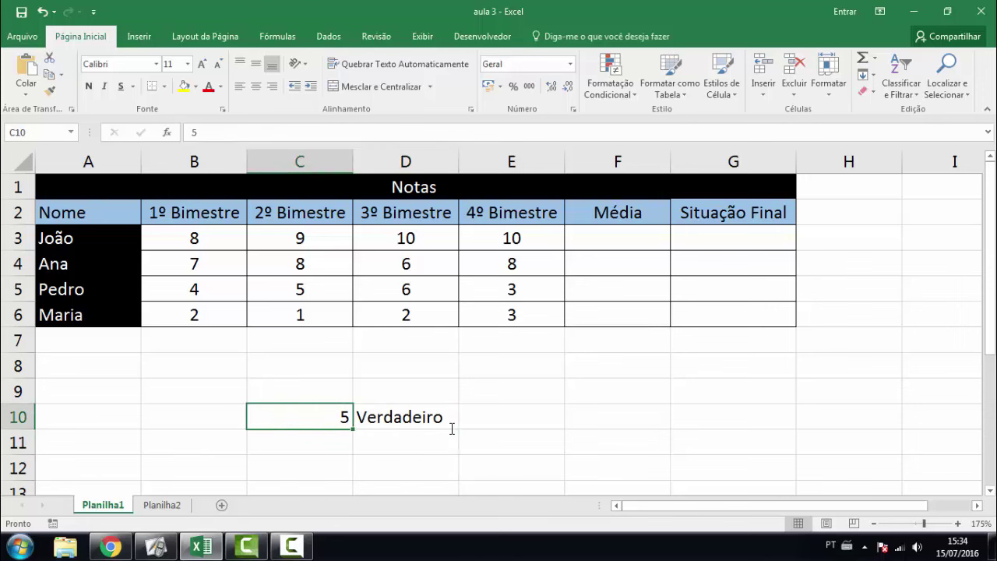
pyautogui.write('6')
pyautogui.press('Return')
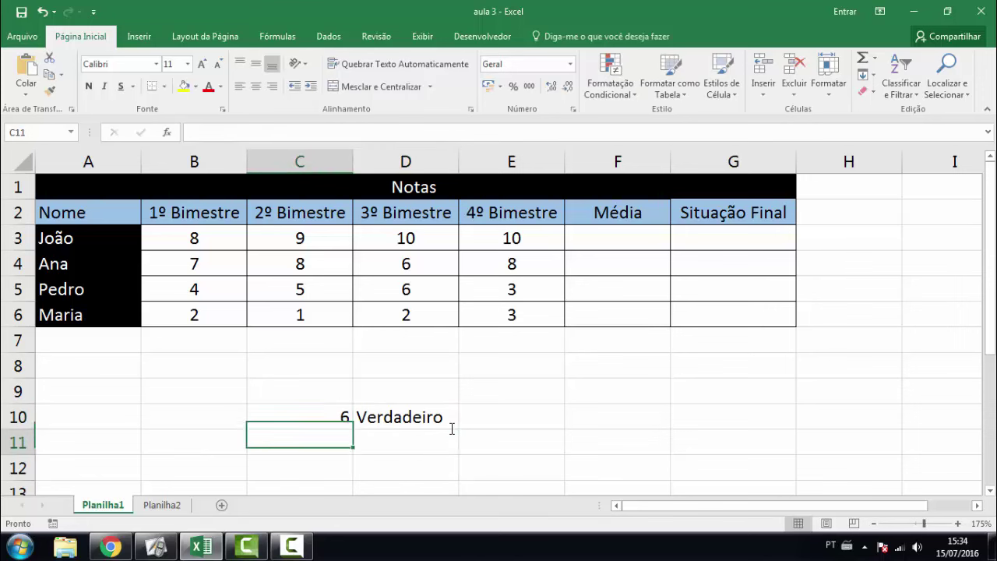
# - Set cell C10 to 5 and review the less-than sign in D10's SE formula
pyautogui.press('Up')
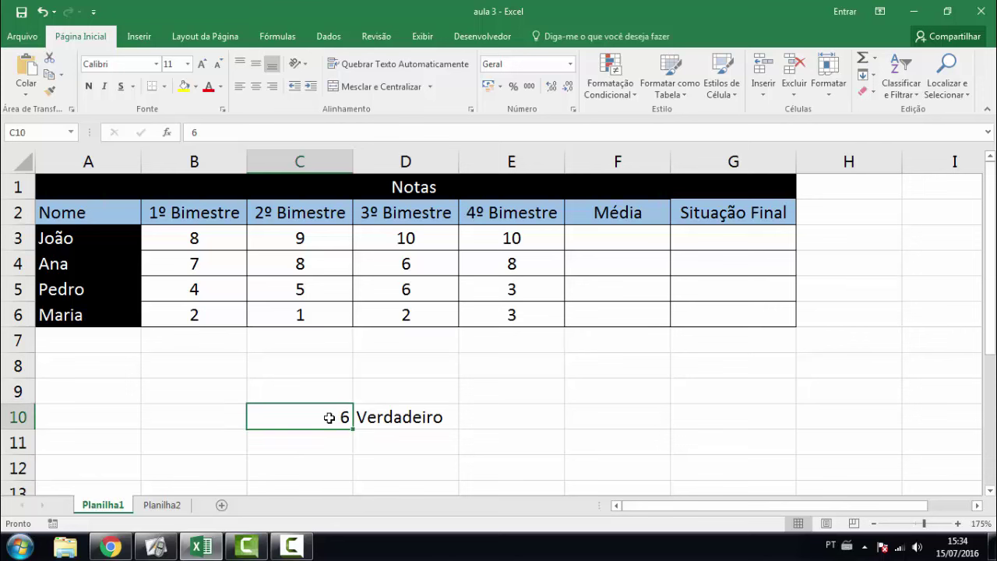
pyautogui.write('5')
pyautogui.press('Return')
pyautogui.doubleClick(382, 417)
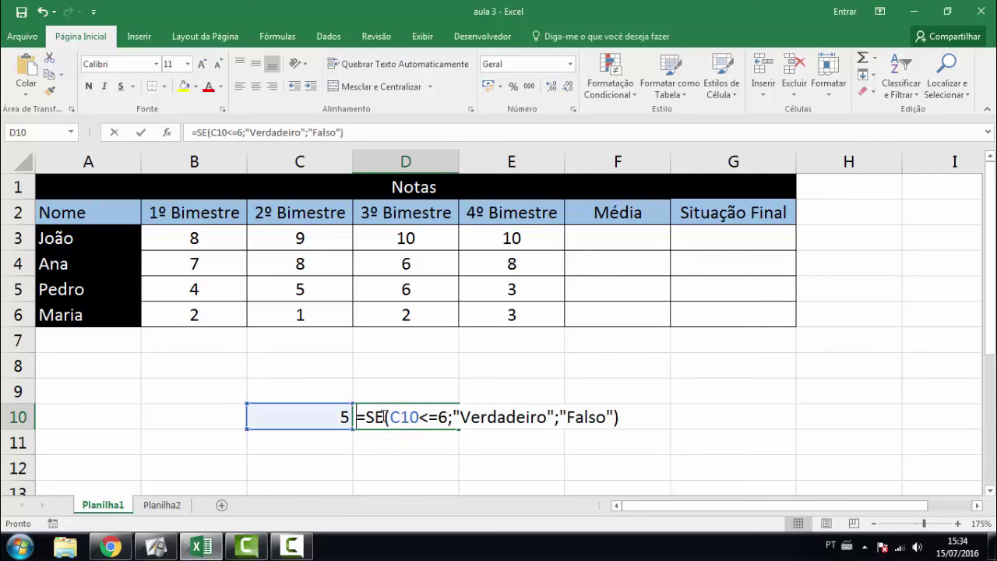
pyautogui.moveTo(420, 419); pyautogui.dragTo(427, 420)
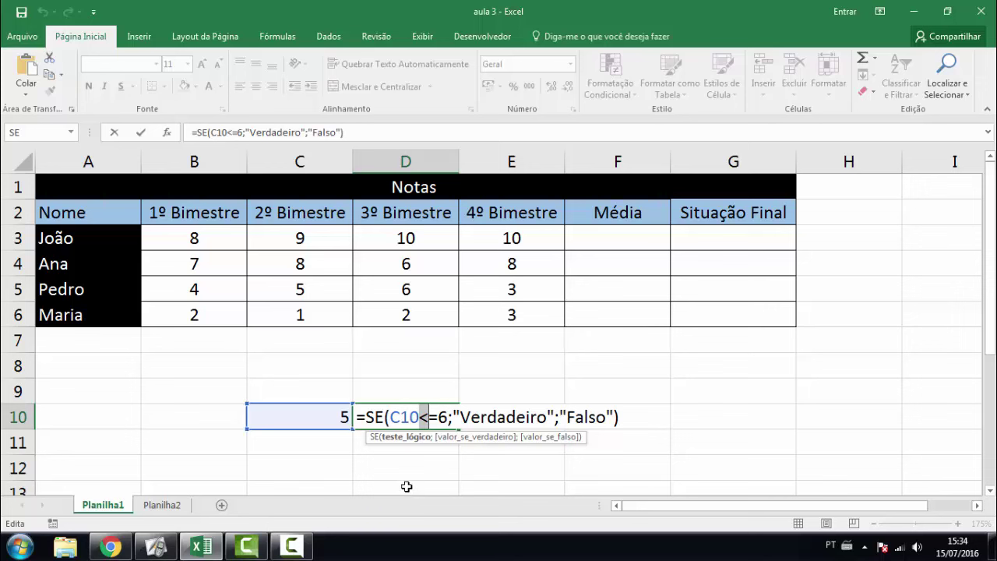
pyautogui.press('Return')
# - Set cell C10 to 6 and review the equals sign in the logical test of D10's SE formula
pyautogui.click(322, 414)
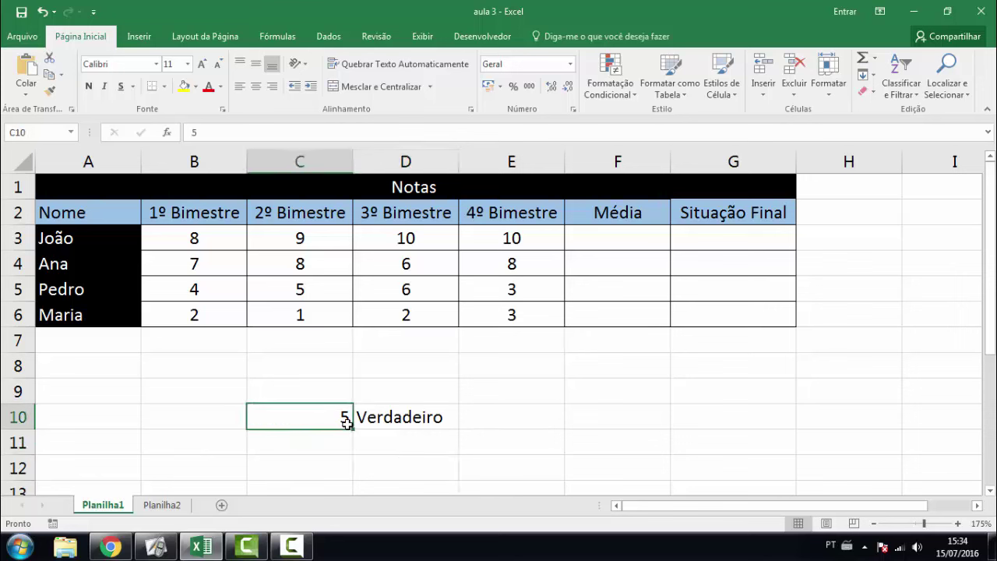
pyautogui.write('6')
pyautogui.press('Return')
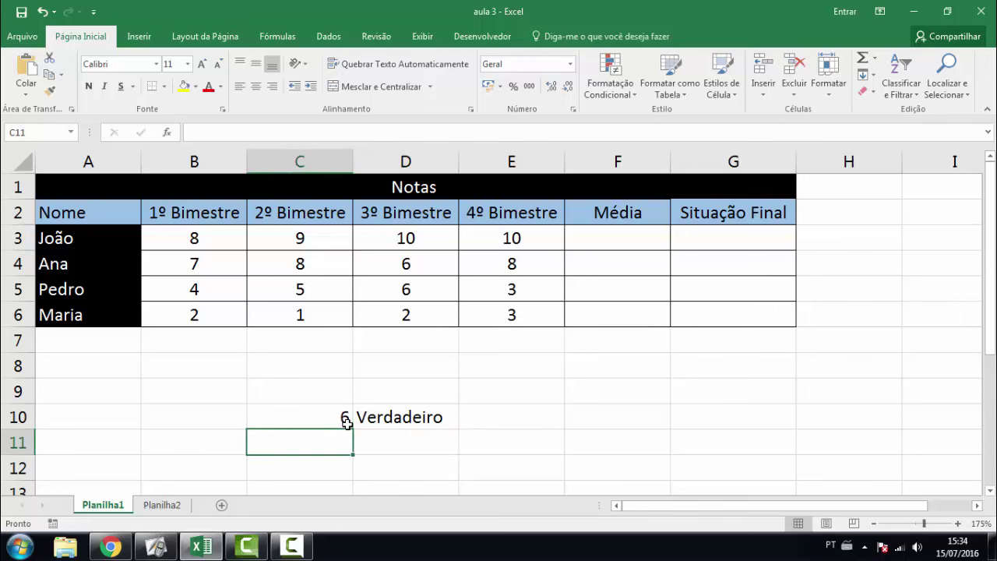
pyautogui.doubleClick(369, 414)
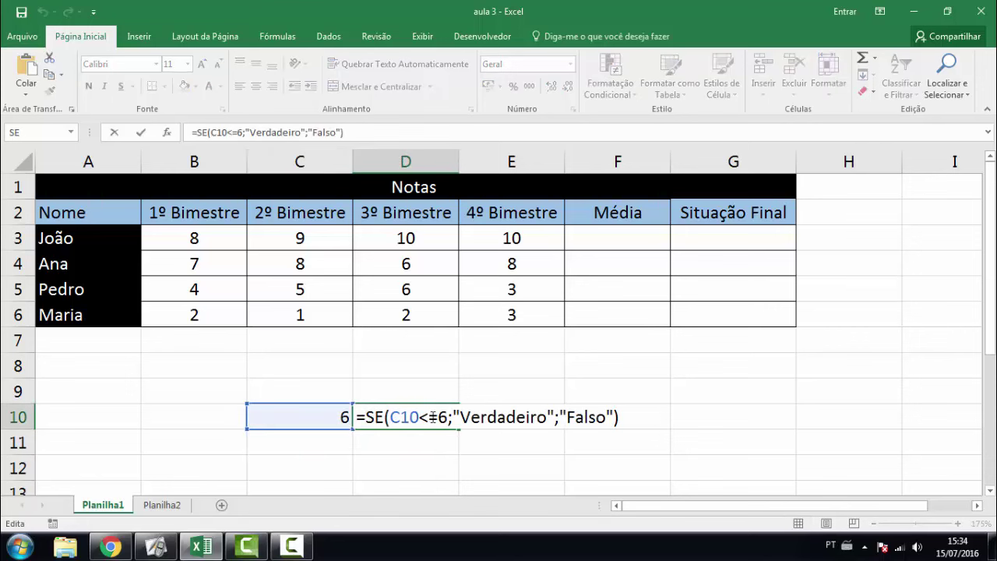
pyautogui.moveTo(427, 418); pyautogui.dragTo(436, 417)
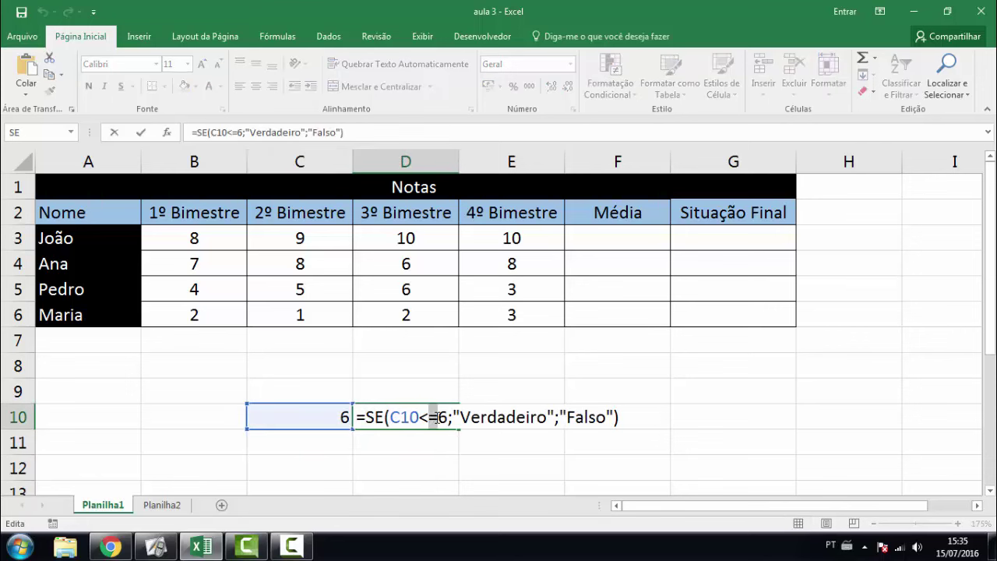
pyautogui.click(399, 463)
pyautogui.hotkey('ctrl', 'z')
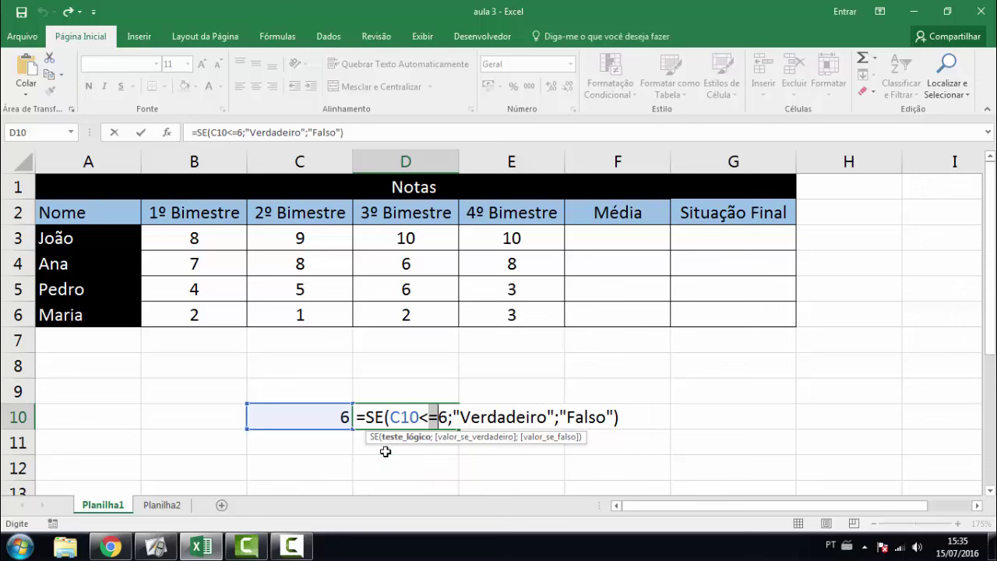
pyautogui.press('Return')
# - Set cell C10 to 6,1 to test a value just above the limit and review the formula in D10
pyautogui.doubleClick(346, 414)
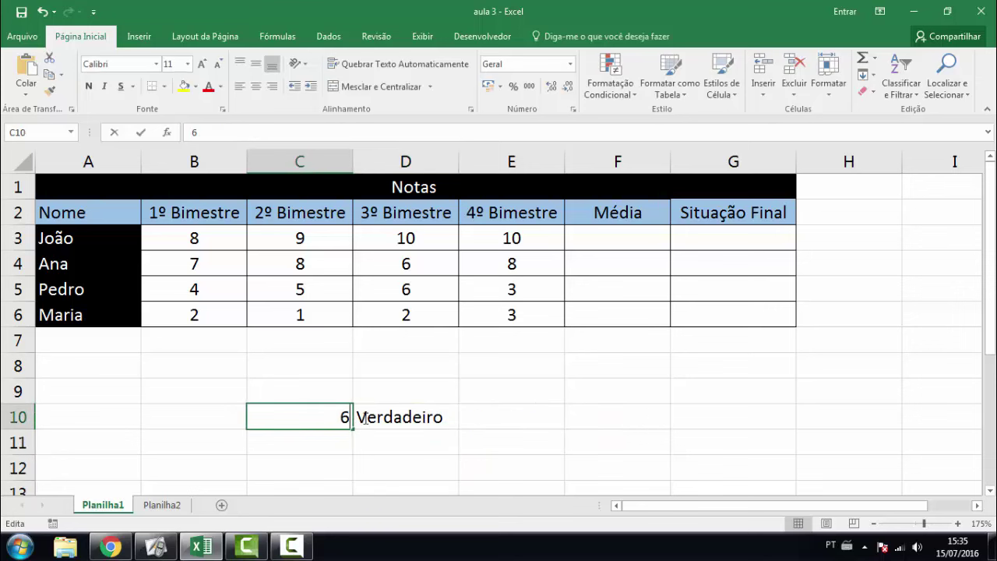
pyautogui.write(',1')
pyautogui.press('Return')
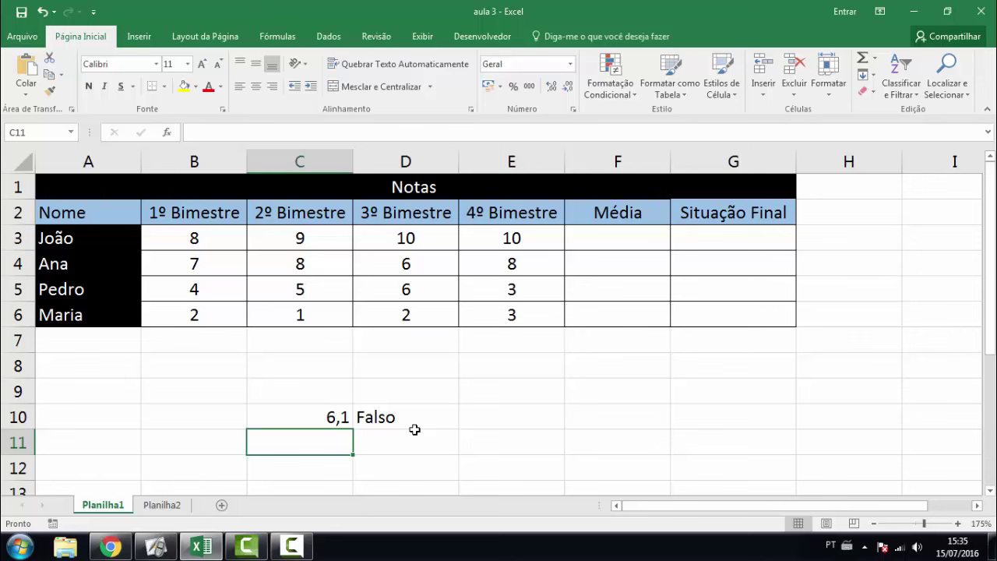
pyautogui.doubleClick(414, 417)
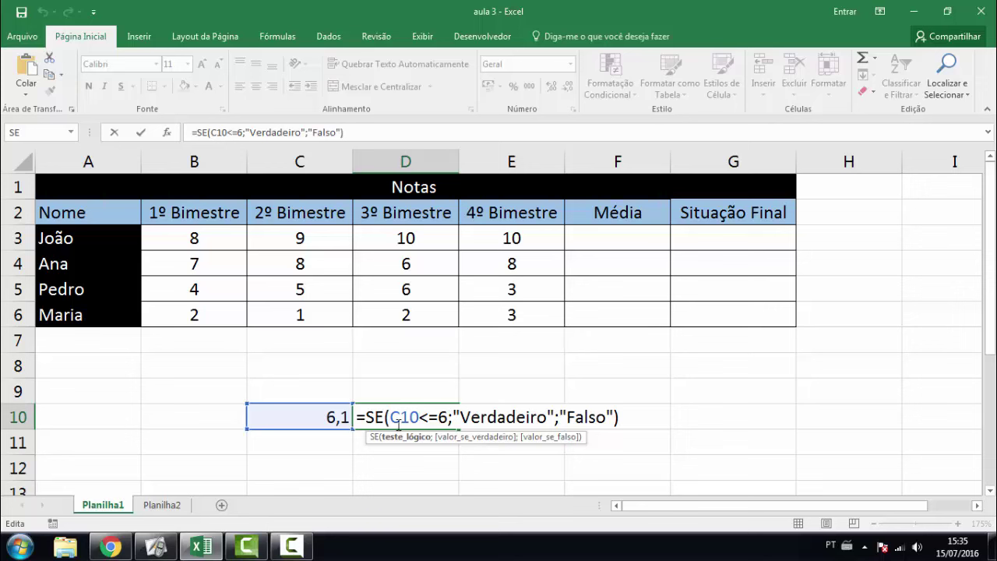
pyautogui.press('Return')
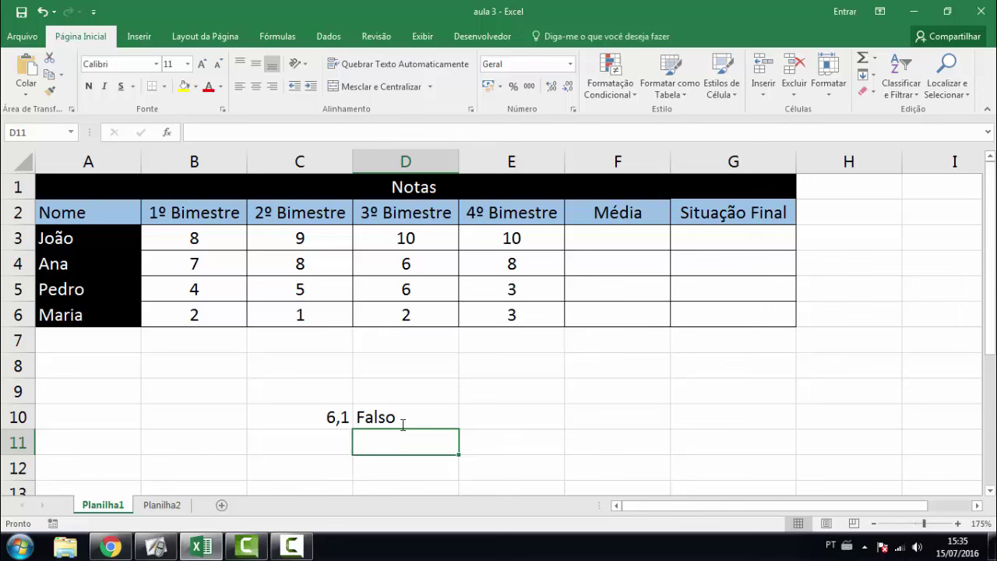
# - Change the comparison operator in D10's SE formula to < so the logical test is C10<6
pyautogui.doubleClick(399, 418)
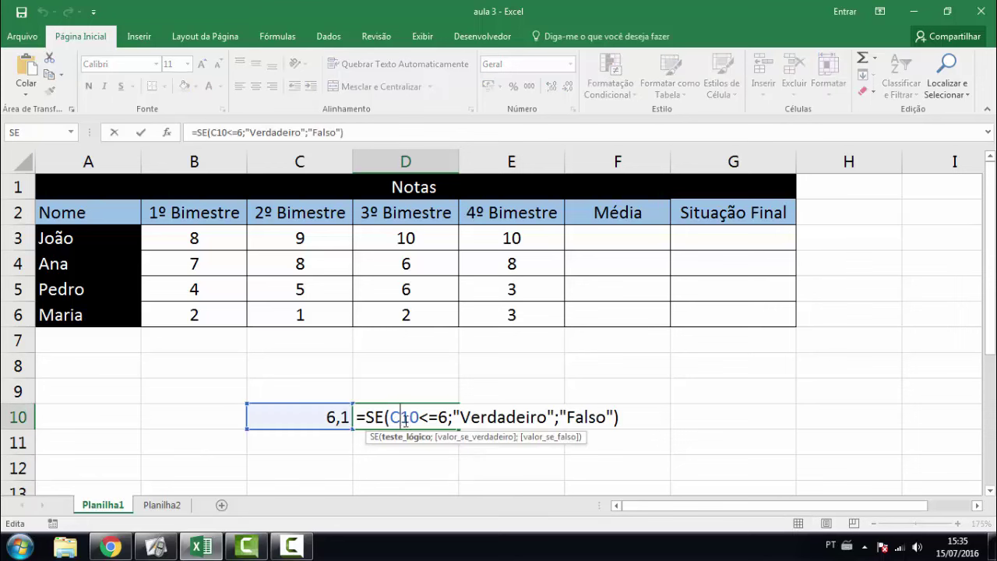
pyautogui.click(448, 420)
pyautogui.press('BackSpace')
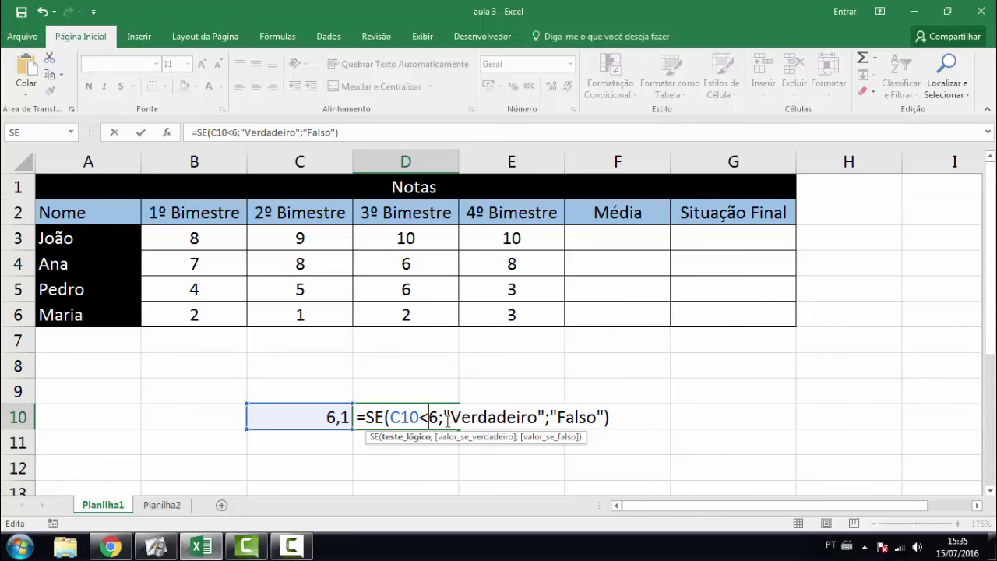
pyautogui.press('Return')
# - Test the less-than formula by entering 6 in cell C10 and replacing it with 5,9
pyautogui.click(332, 421)
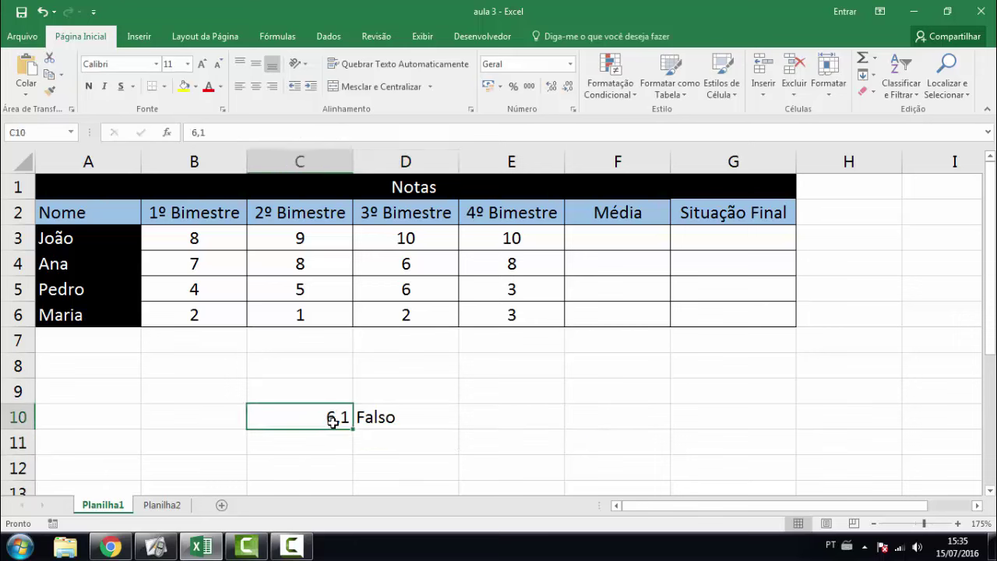
pyautogui.write('6')
pyautogui.press('Return')
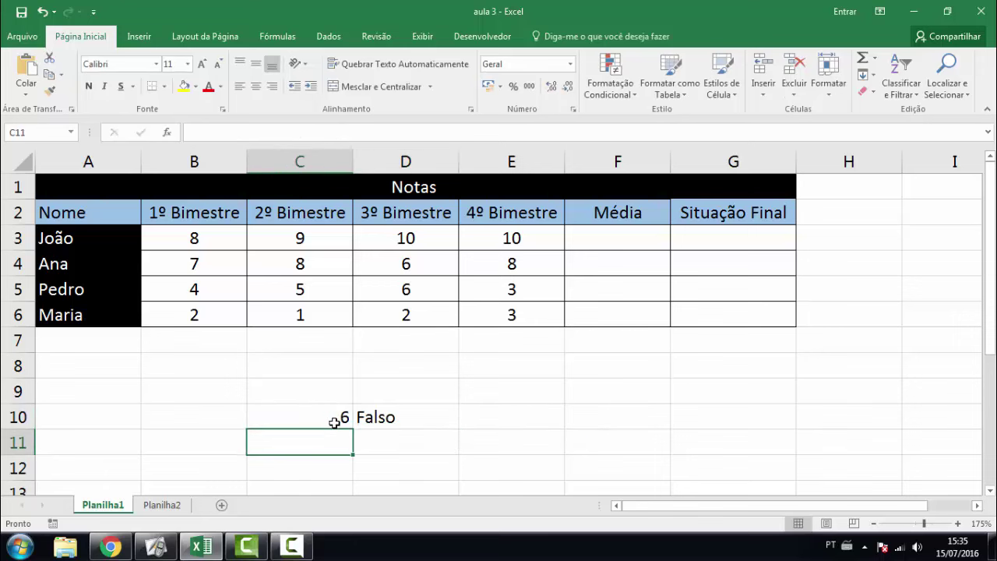
pyautogui.click(334, 422)
pyautogui.write('5,9')
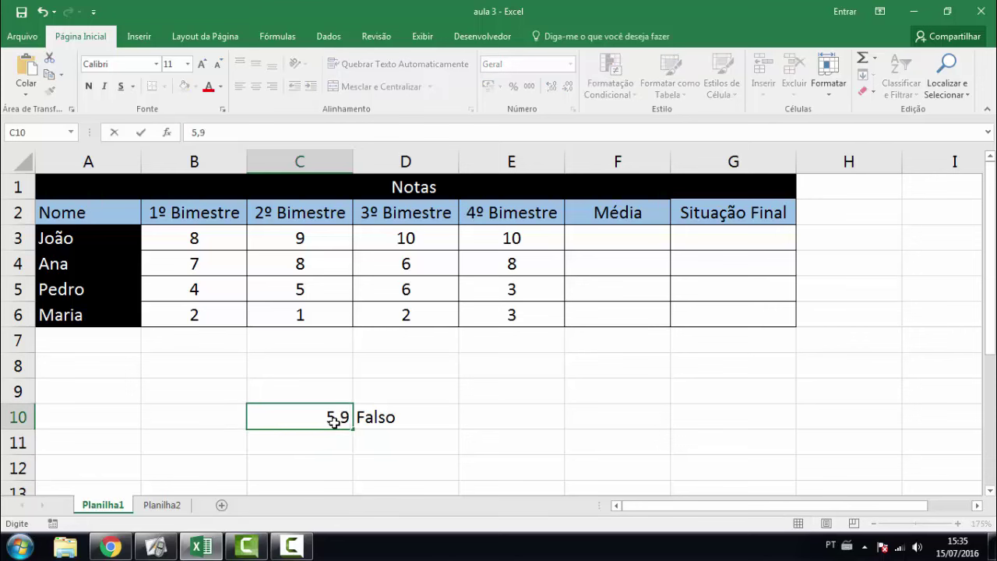
pyautogui.press('Return')
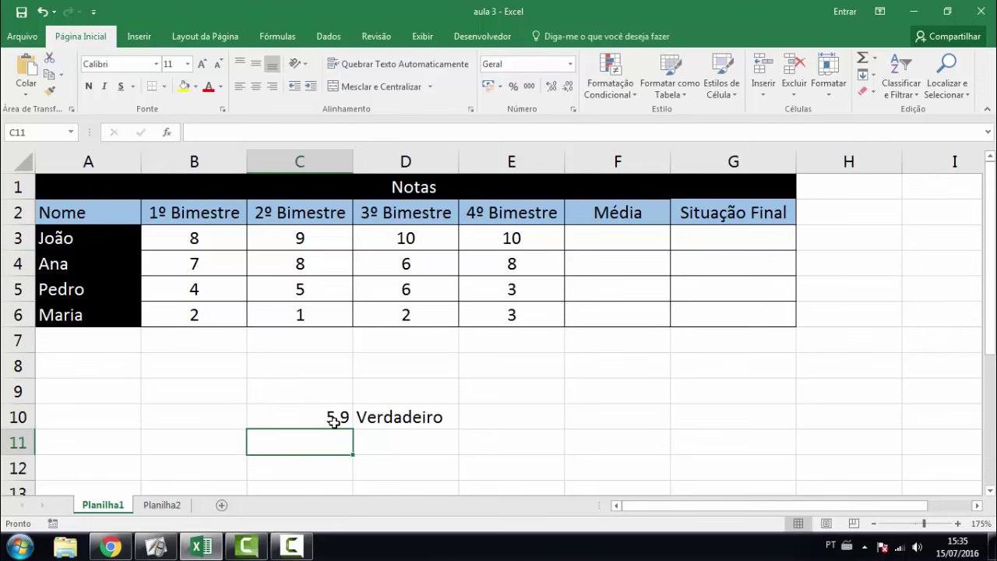
# - Change the comparison operator in D10's SE formula to <> so the logical test is C10<>6
pyautogui.click(408, 419)
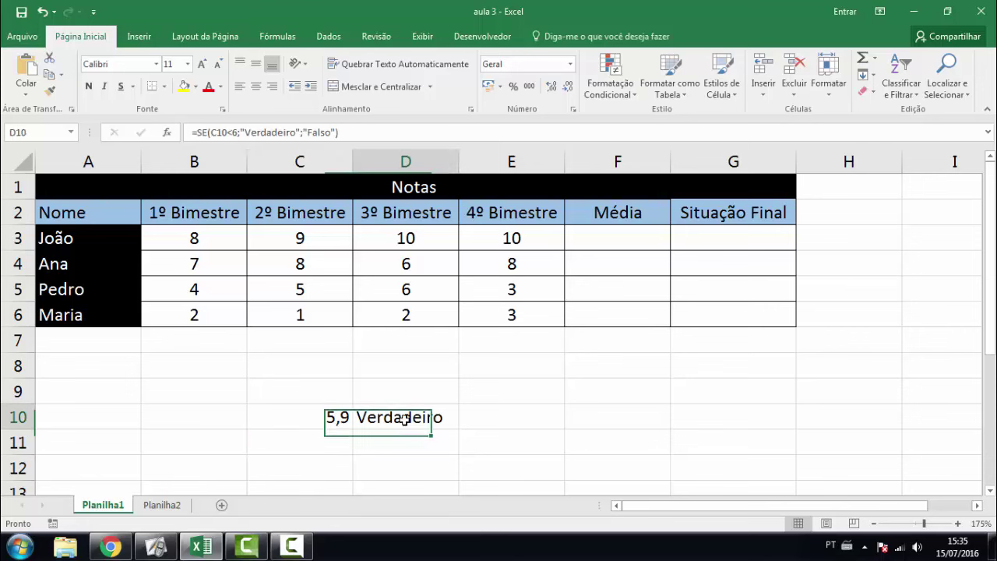
pyautogui.doubleClick(452, 418)
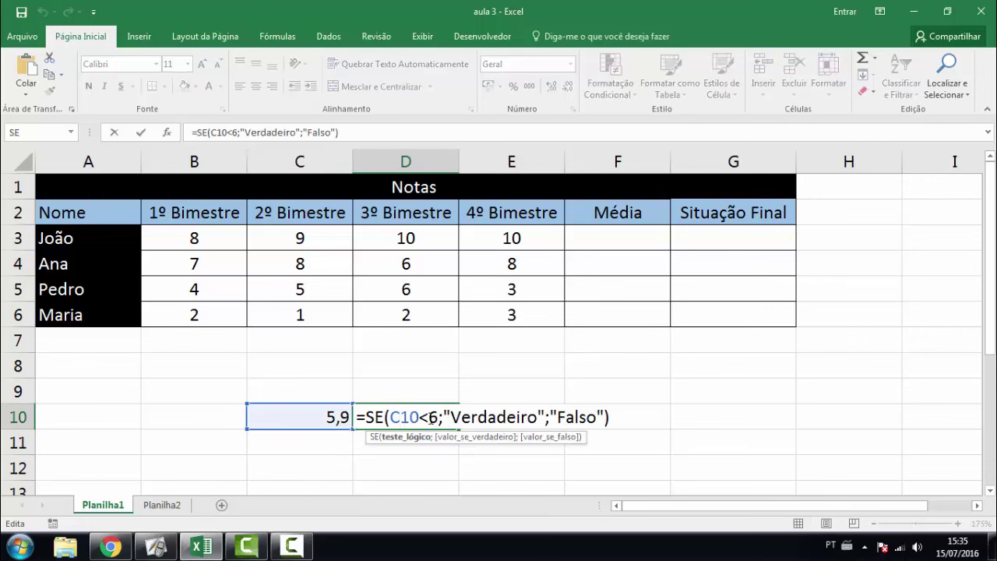
pyautogui.write('>')
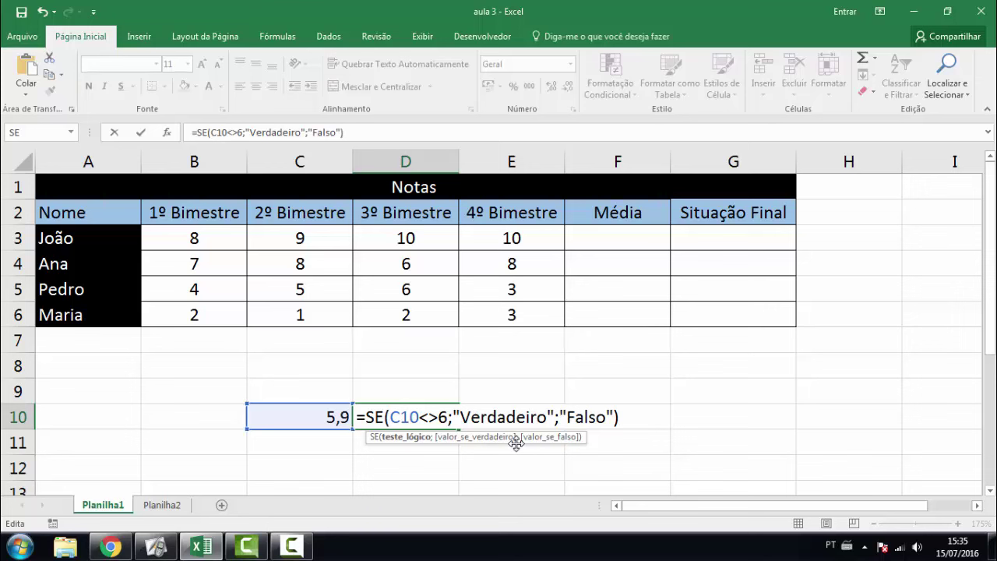
pyautogui.press('Return')
# - Review the <> operator in D10's SE formula and set cell C10 to 6 to test it
pyautogui.click(332, 420)
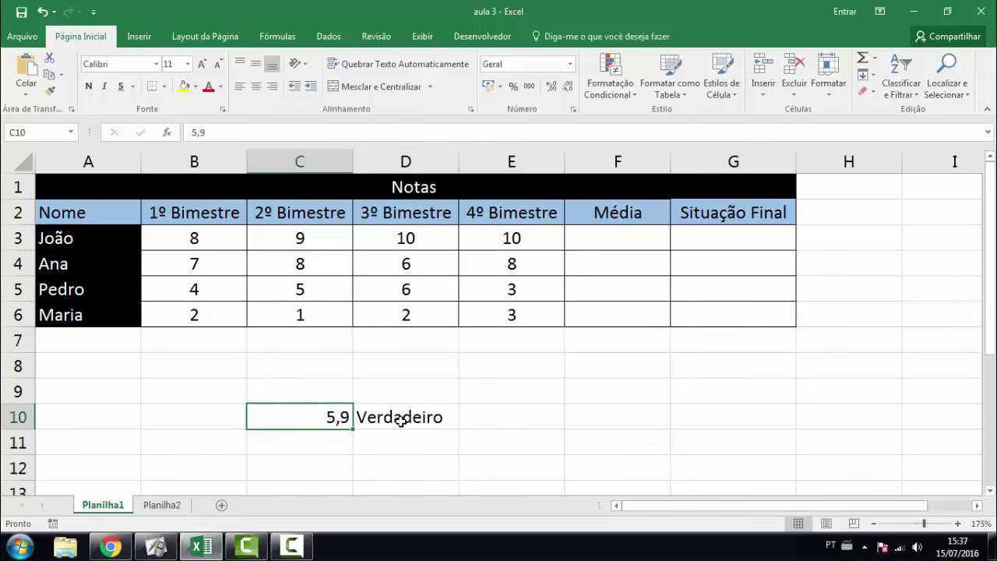
pyautogui.click(399, 421)
pyautogui.doubleClick(400, 421)
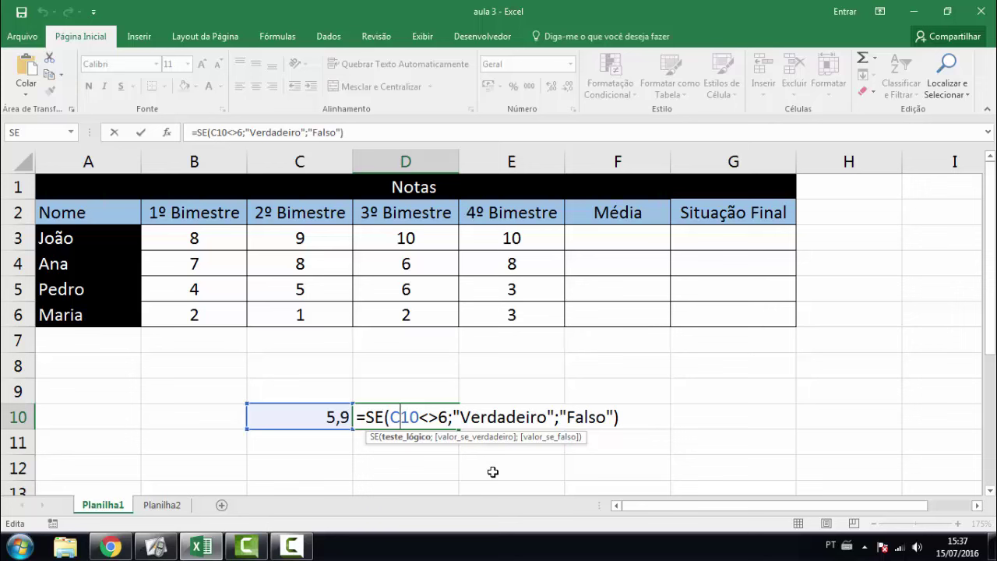
pyautogui.moveTo(420, 418); pyautogui.dragTo(439, 418)
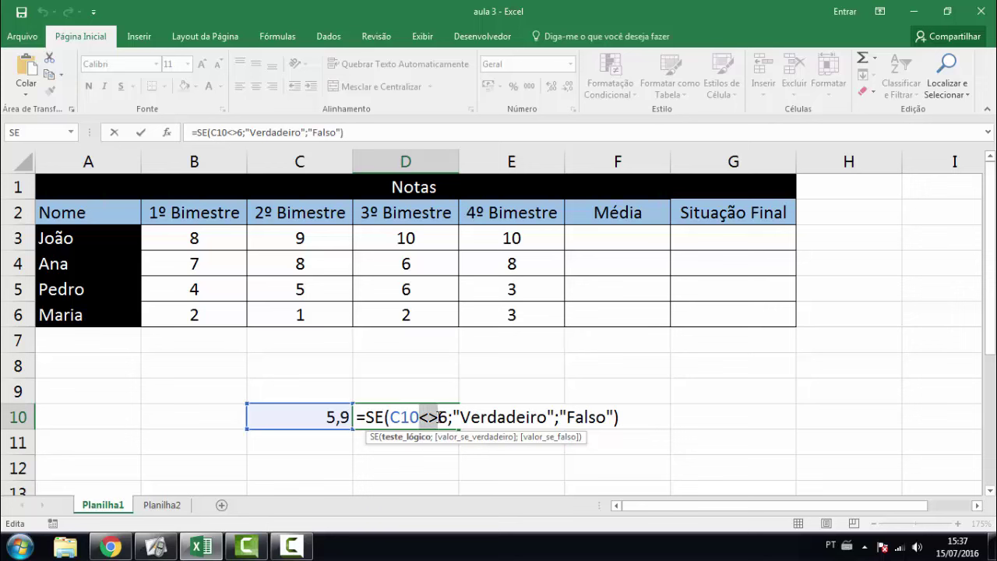
pyautogui.press('Return')
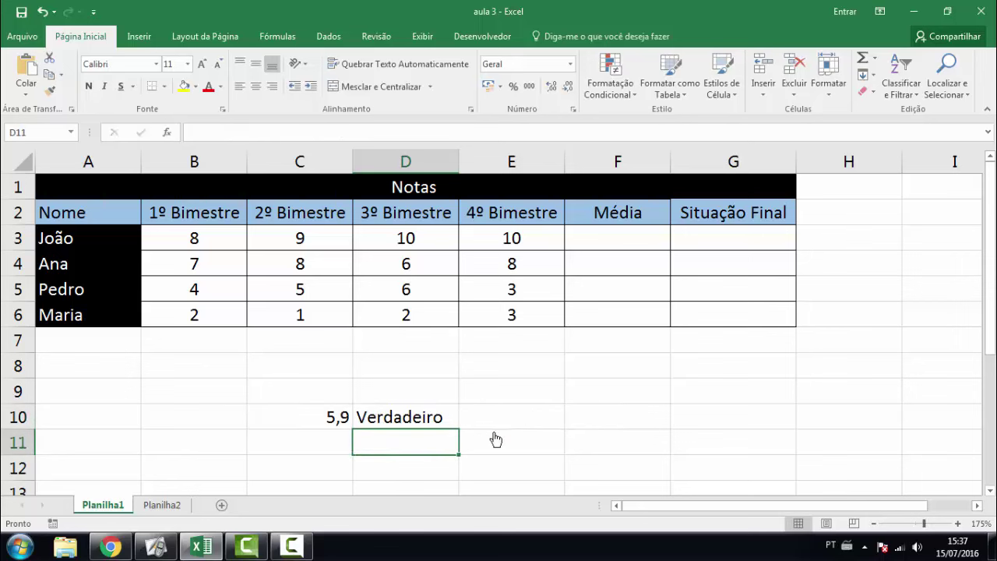
pyautogui.click(341, 417)
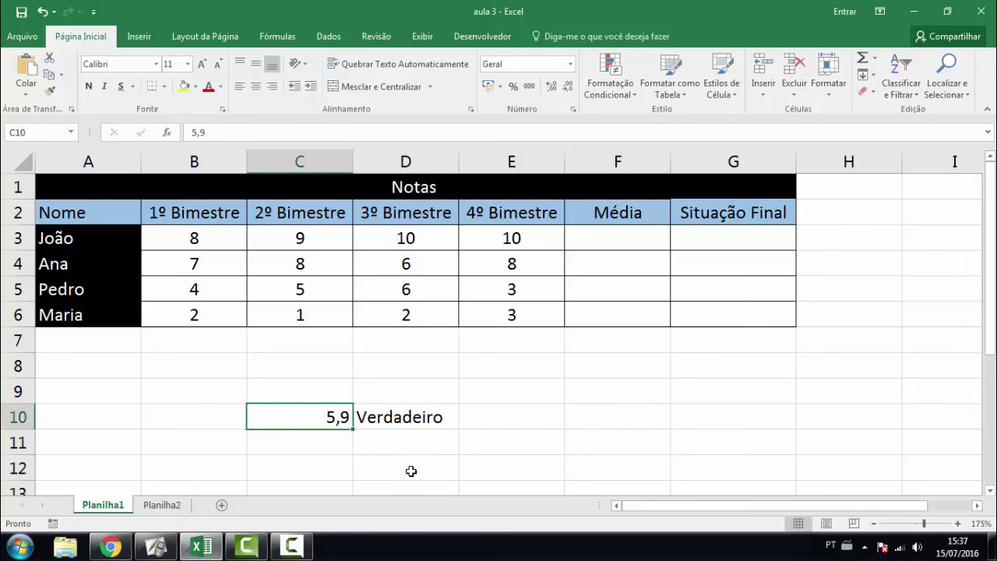
pyautogui.write('6')
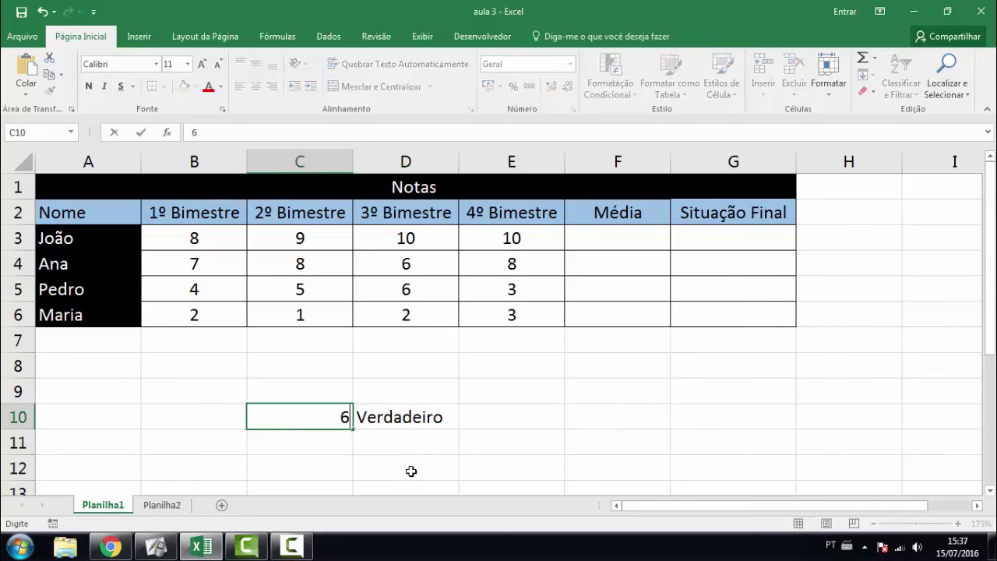
pyautogui.press('Return')
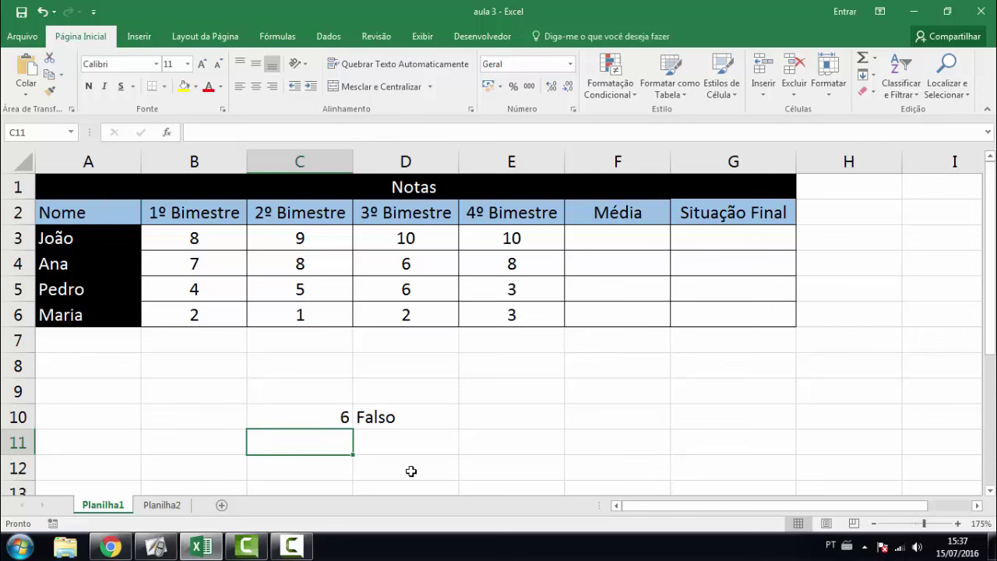
pyautogui.doubleClick(425, 423)
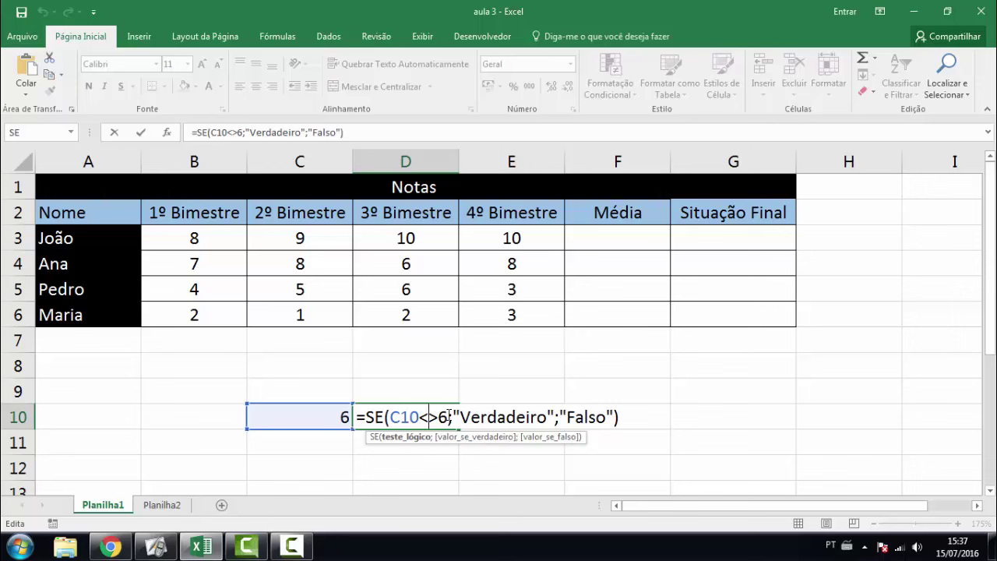
pyautogui.click(363, 466)
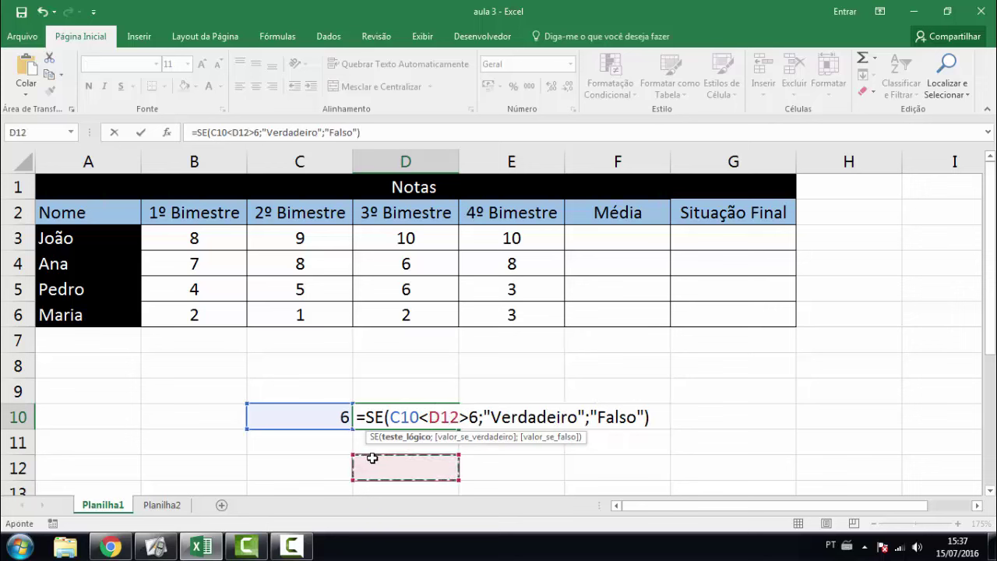
pyautogui.press('BackSpace')
pyautogui.press('BackSpace')
pyautogui.press('BackSpace')
pyautogui.press('Return')
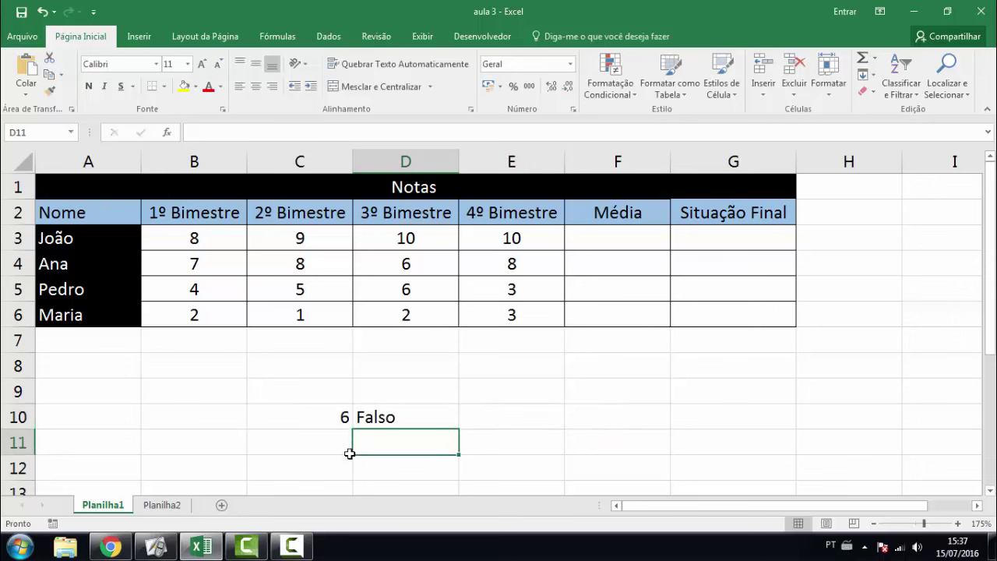
# - Set cell C10 to 6,1 to test the <> comparison and check the formula in D10
pyautogui.click(354, 418)
pyautogui.doubleClick(345, 418)
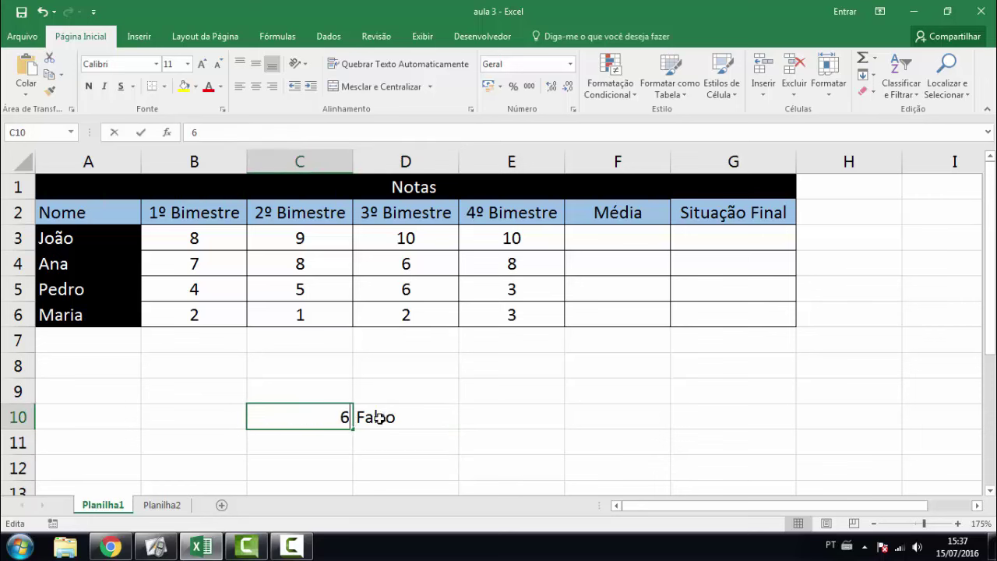
pyautogui.write(',1')
pyautogui.press('Return')
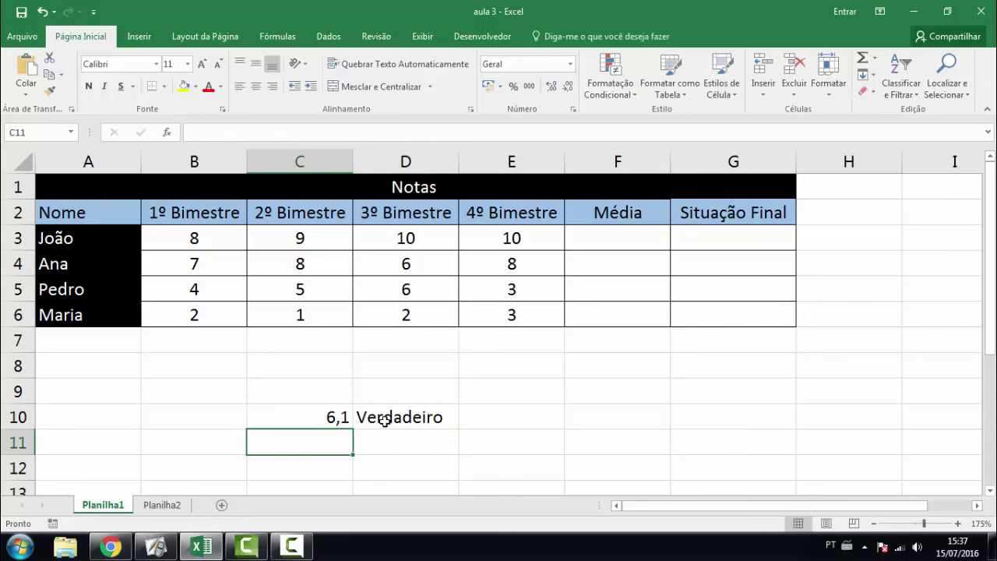
pyautogui.click(424, 449)
pyautogui.click(391, 415)
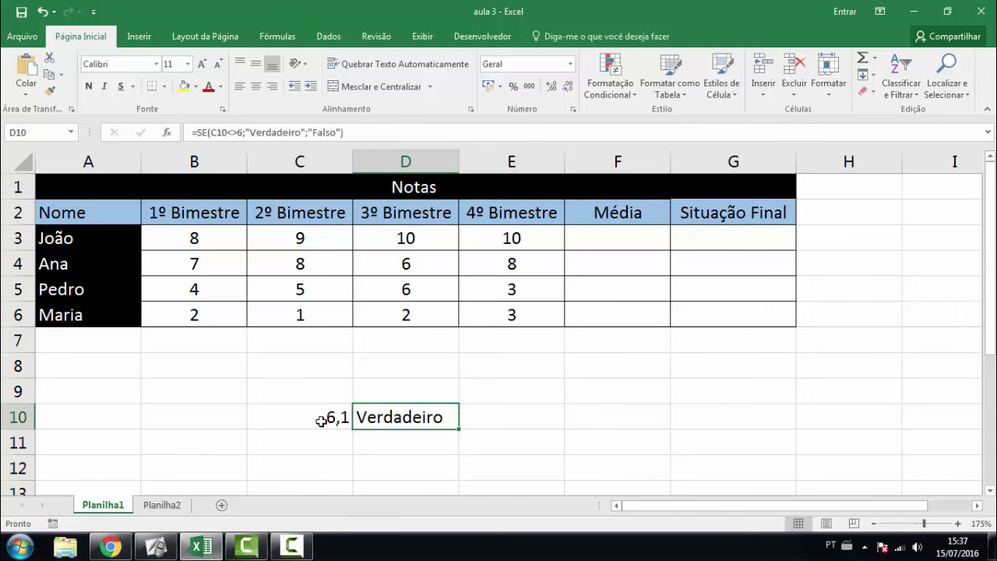
pyautogui.click(326, 417)
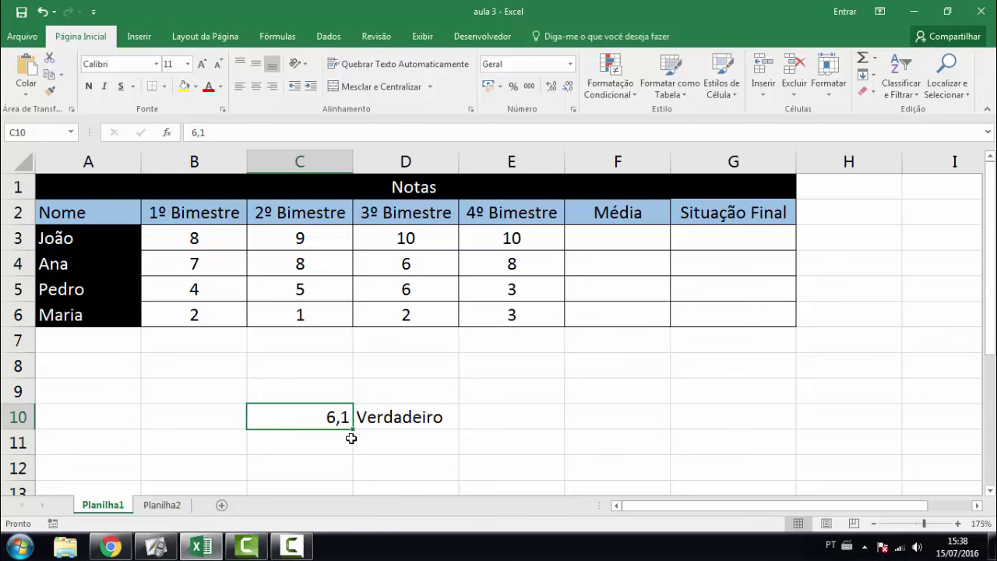
# - Clear the test value and the sample SE formula from cells C10:D10
pyautogui.moveTo(310, 414); pyautogui.dragTo(403, 425)
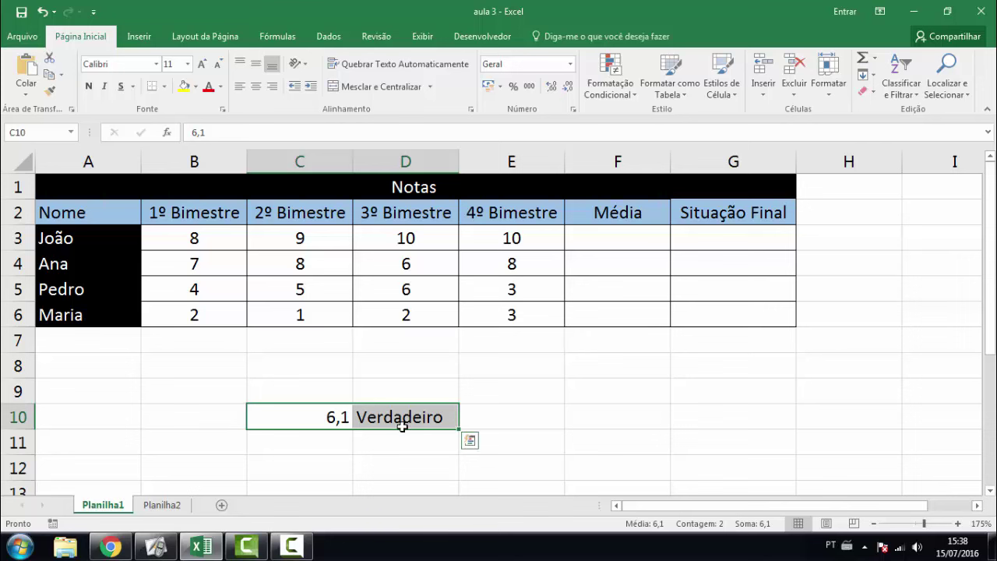
pyautogui.press('Delete')
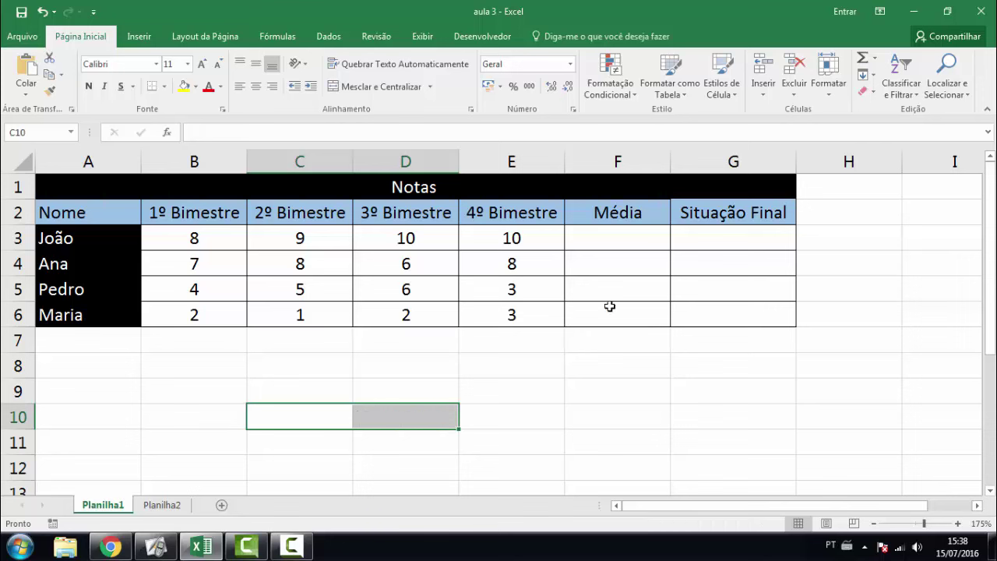
# - Examine the Notas table: the student names, the bimester grades, and the empty Média and Situação Final columns
pyautogui.click(591, 238)
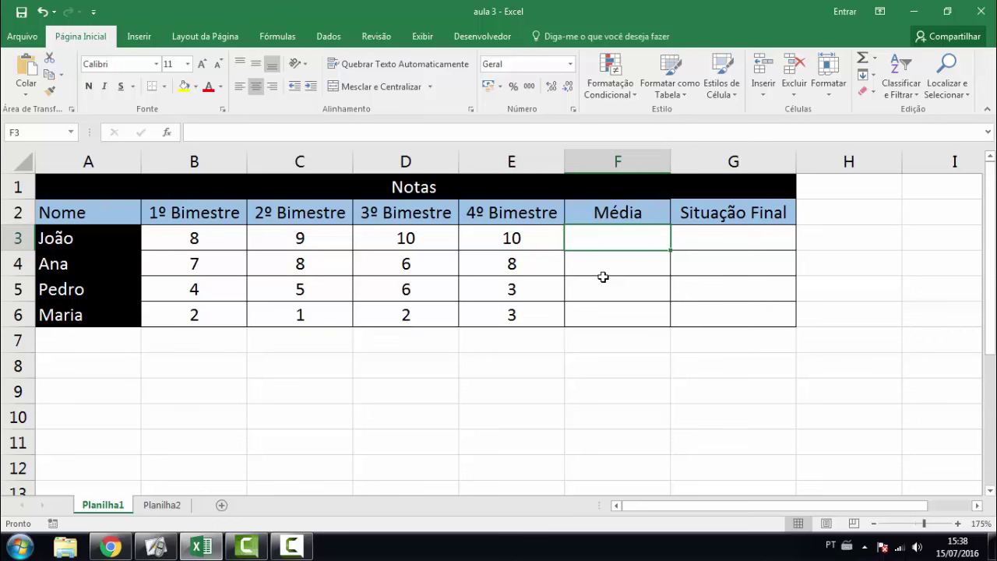
pyautogui.click(752, 236)
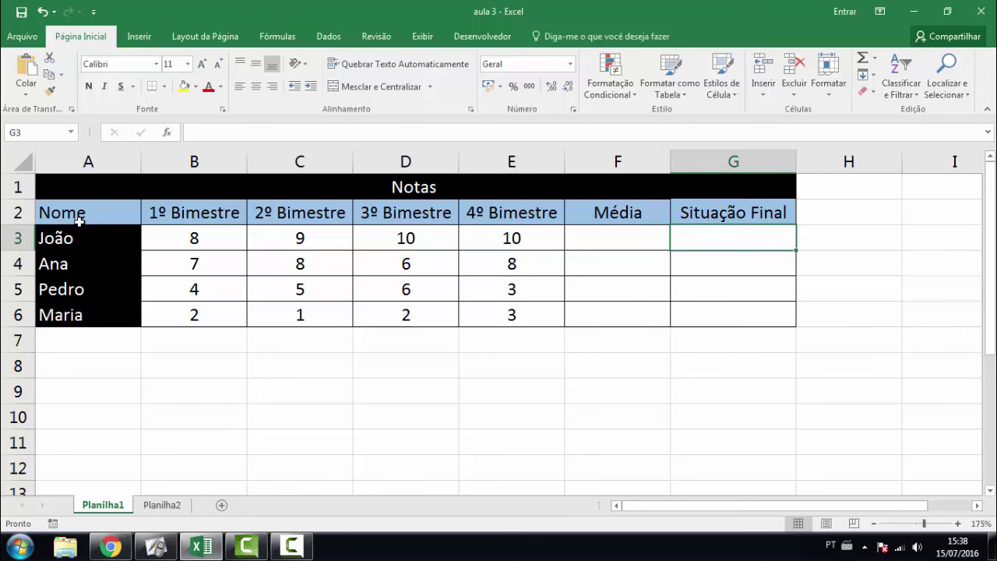
pyautogui.moveTo(72, 237); pyautogui.dragTo(78, 316)
pyautogui.moveTo(196, 236); pyautogui.dragTo(494, 323)
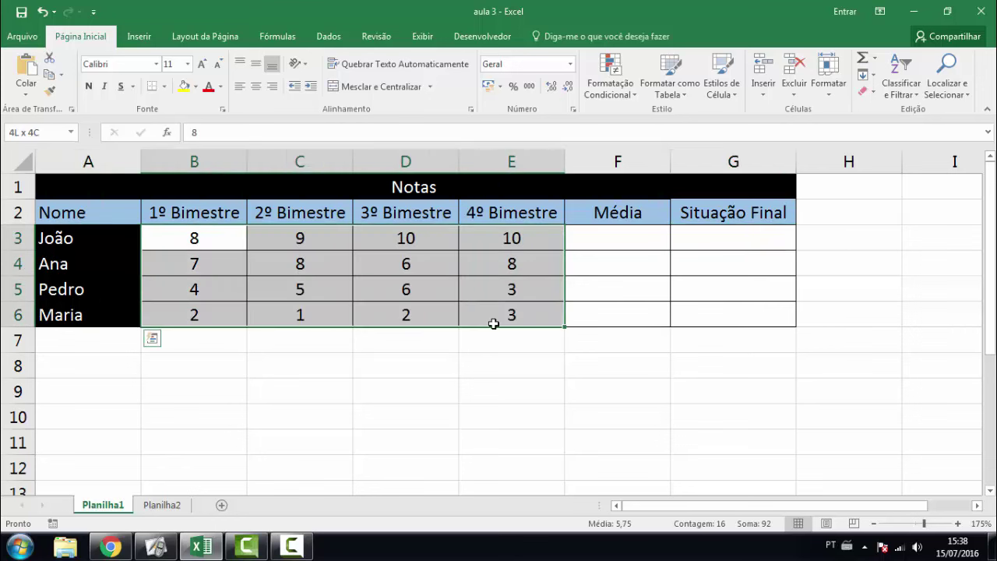
pyautogui.click(629, 244)
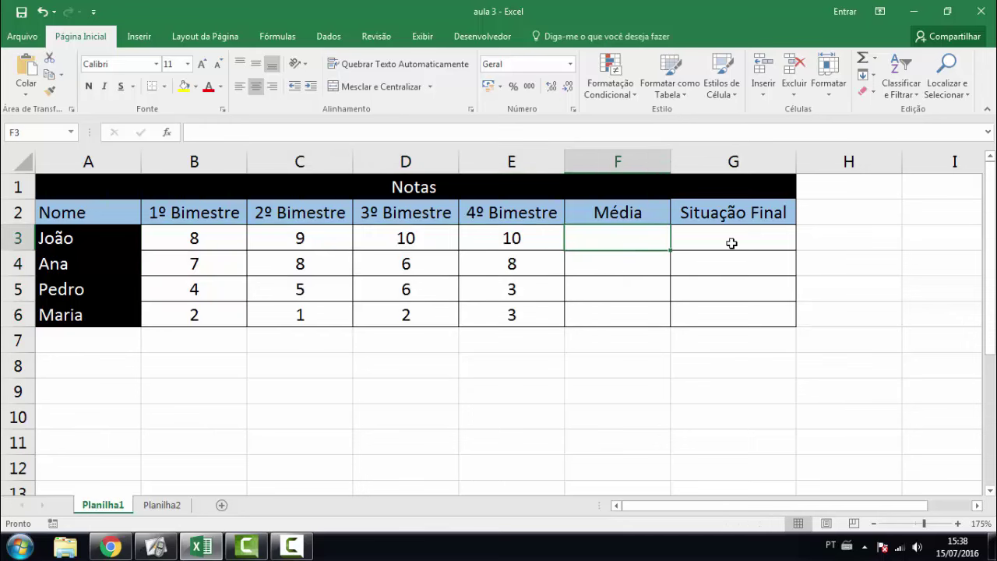
pyautogui.moveTo(731, 245); pyautogui.dragTo(722, 319)
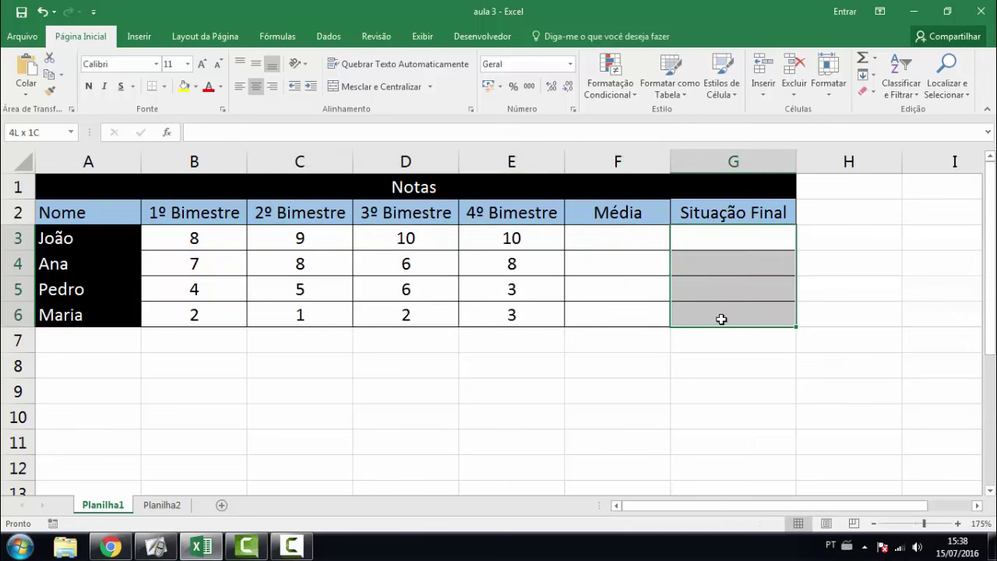
# - Enter =média(B3:E3) in F3 to average the first student's four bimester grades
pyautogui.click(593, 244)
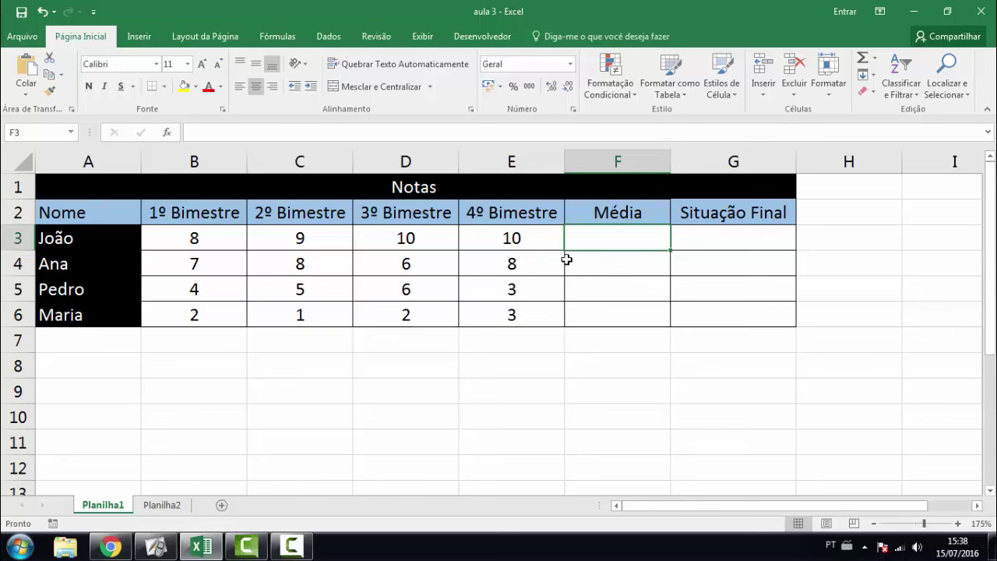
pyautogui.write('=')
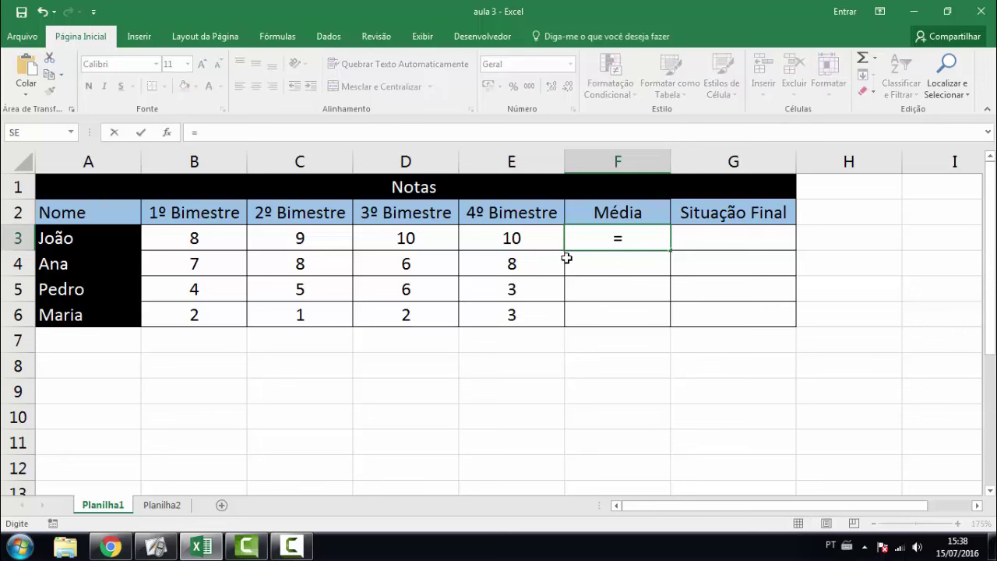
pyautogui.write('média')
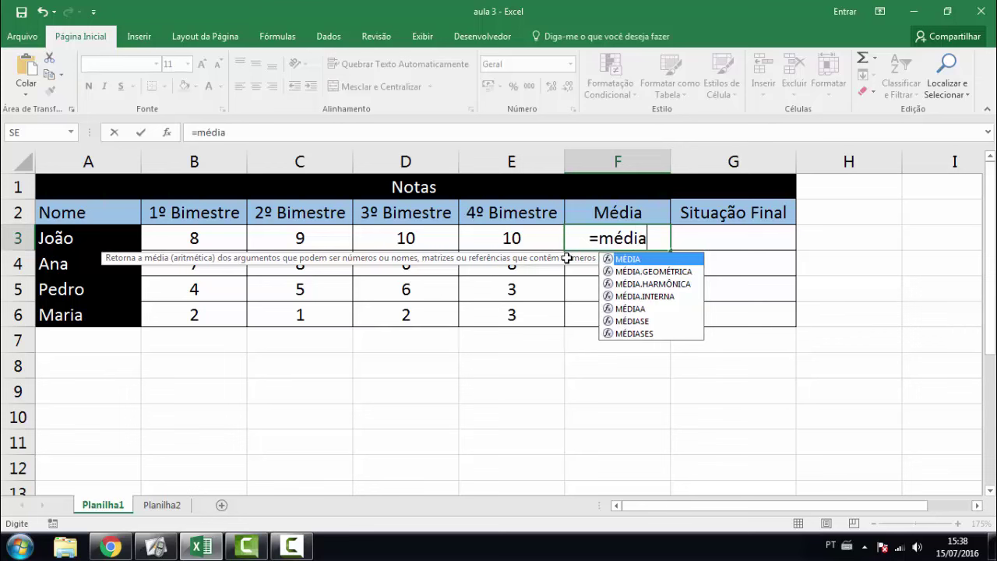
pyautogui.write('(')
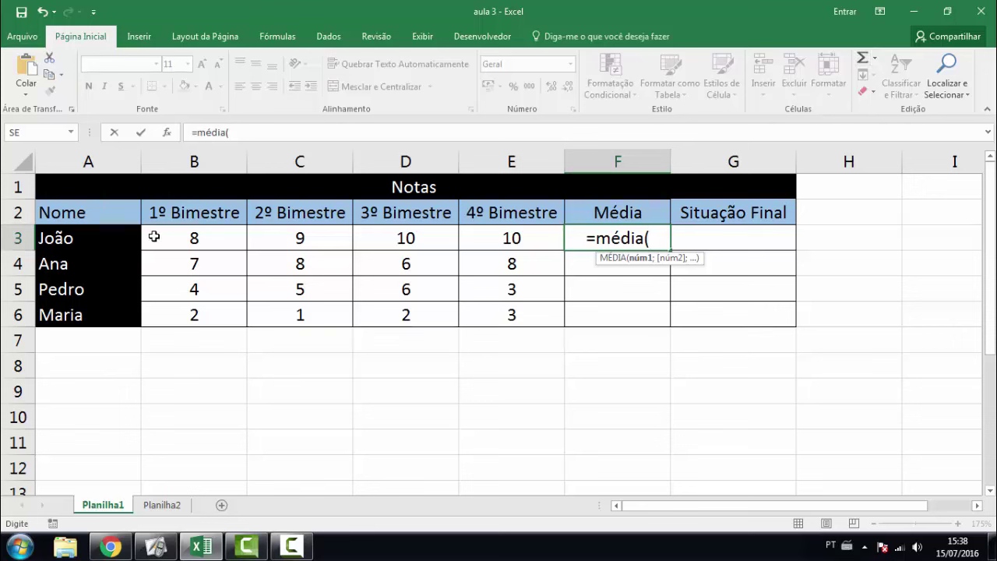
pyautogui.moveTo(153, 237); pyautogui.dragTo(517, 239)
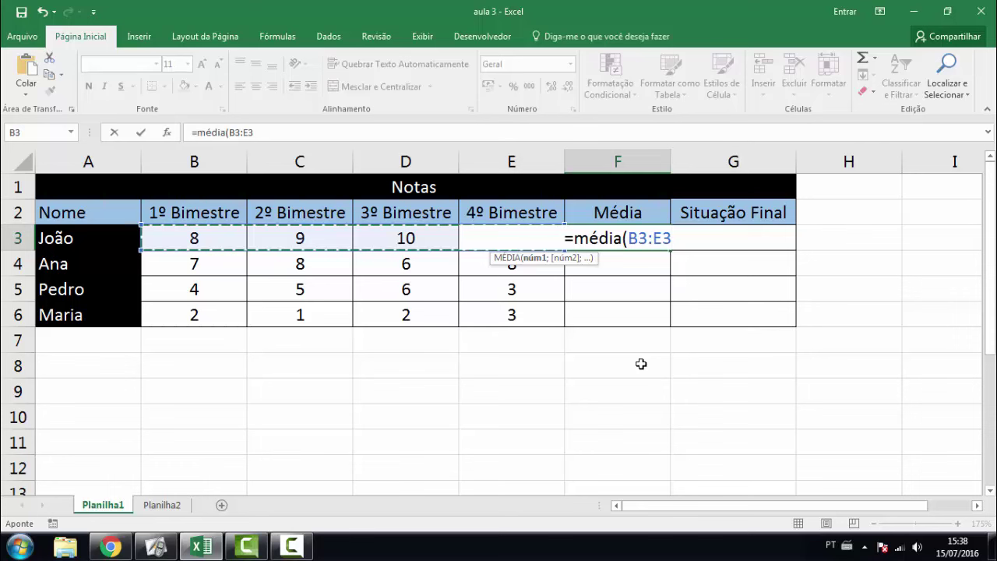
pyautogui.write(')')
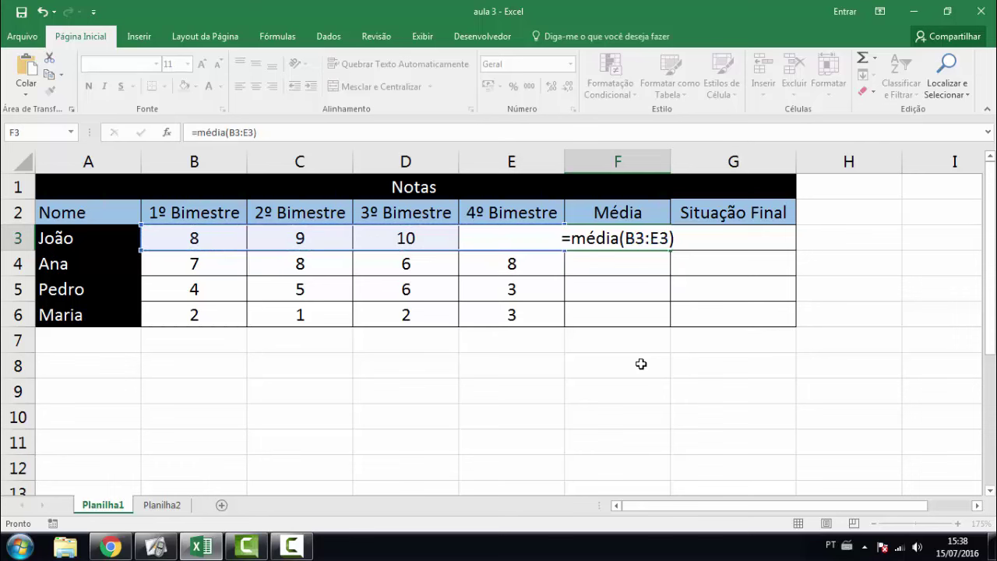
pyautogui.press('Return')
# - Fill the average formula from F3 down to F6 for the remaining students
pyautogui.click(623, 242)
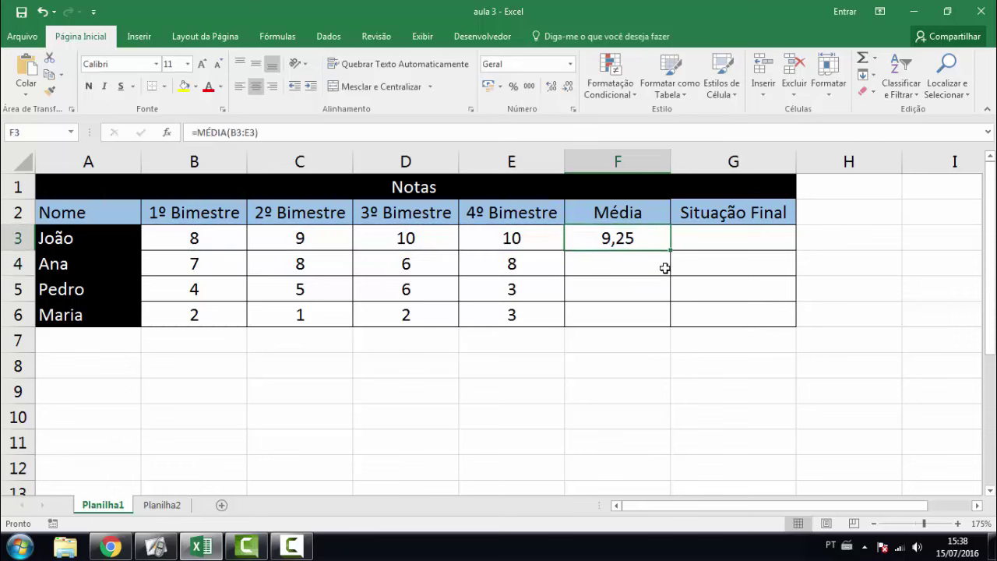
pyautogui.moveTo(673, 250); pyautogui.dragTo(665, 331)
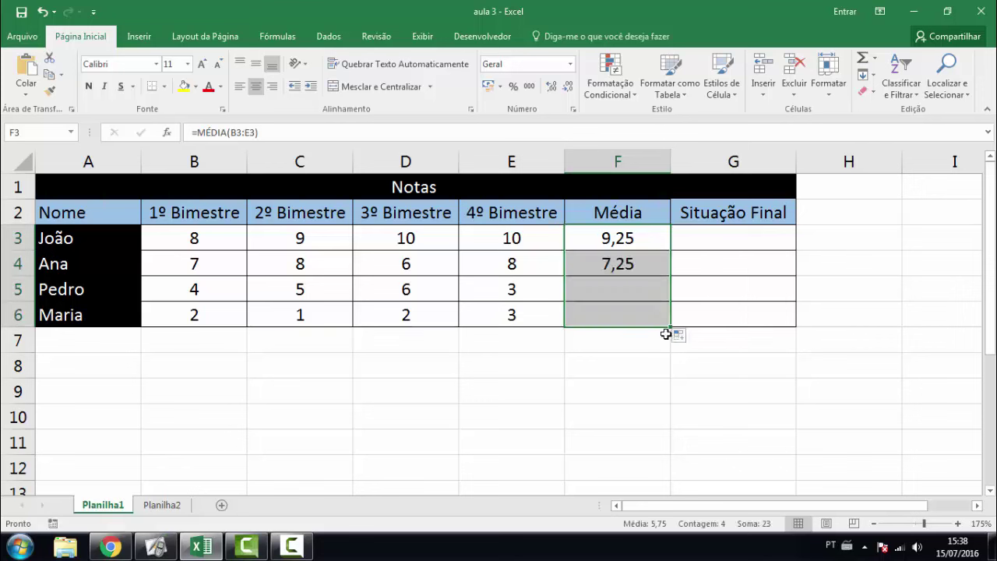
pyautogui.click(703, 399)
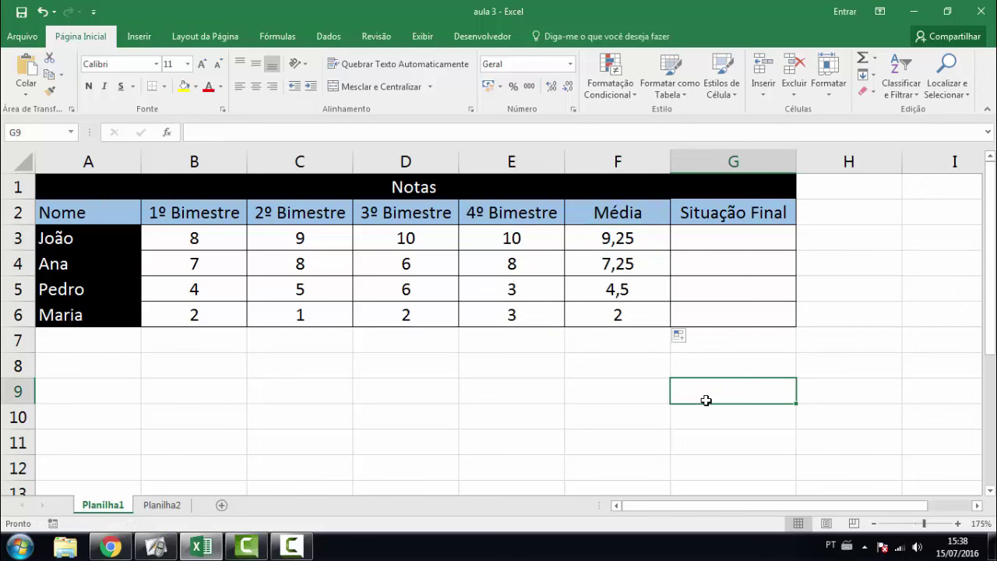
# - Enter =se(F3>=6;"Aprovado";"Reprovado") in G3 to give the first student's final situation
pyautogui.click(724, 236)
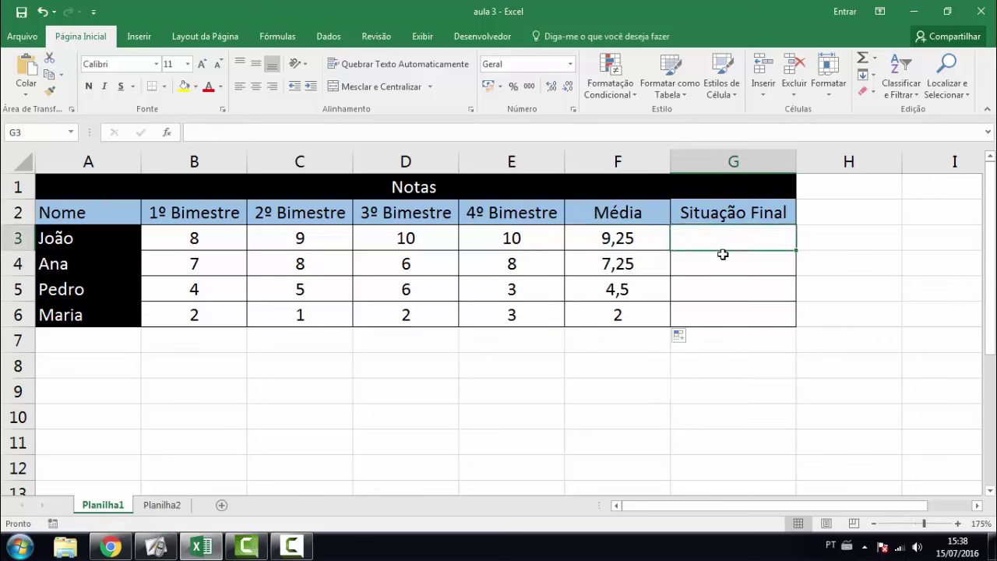
pyautogui.write('=se')
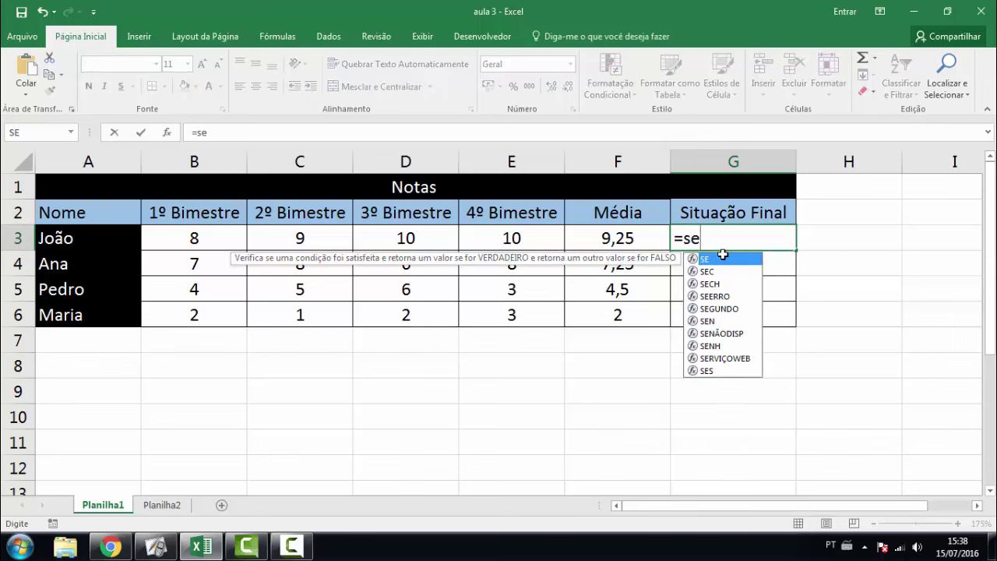
pyautogui.write('(')
pyautogui.click(638, 241)
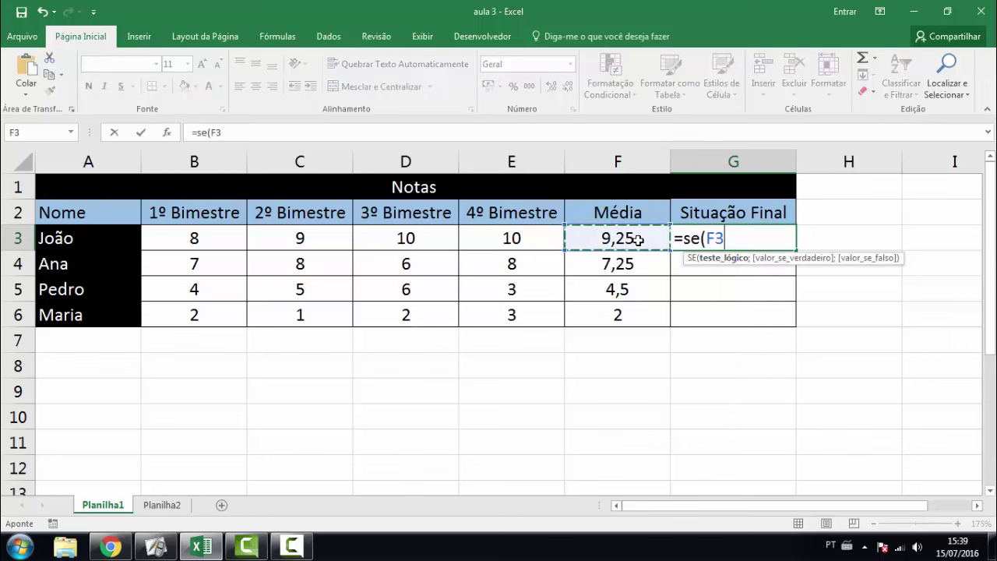
pyautogui.write('>=6')
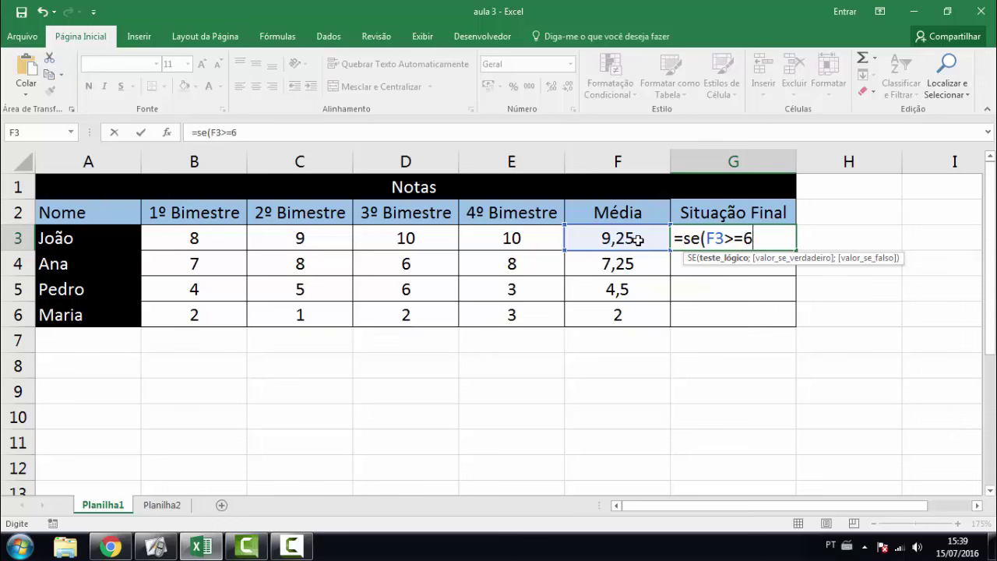
pyautogui.write(';')
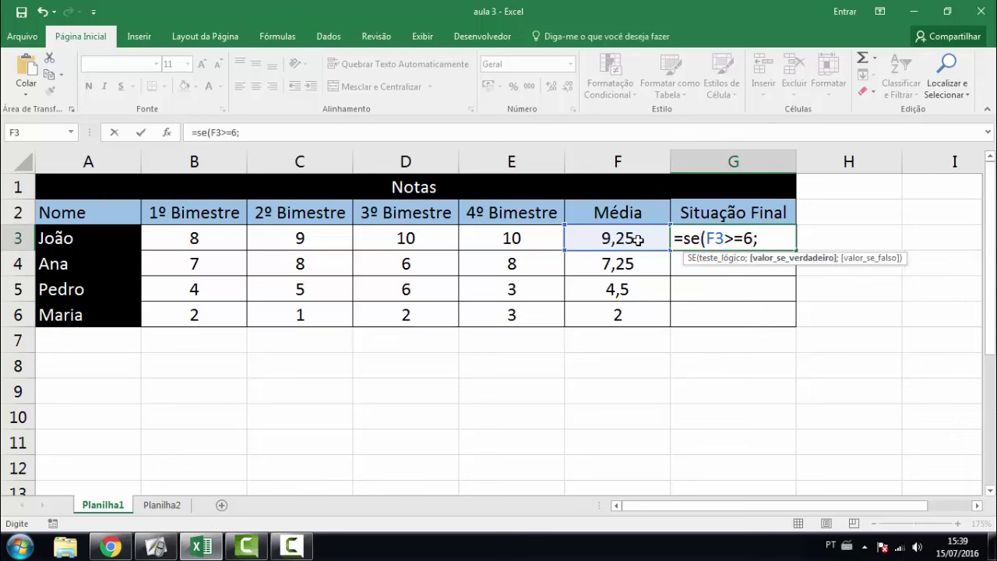
pyautogui.write('"Apro')
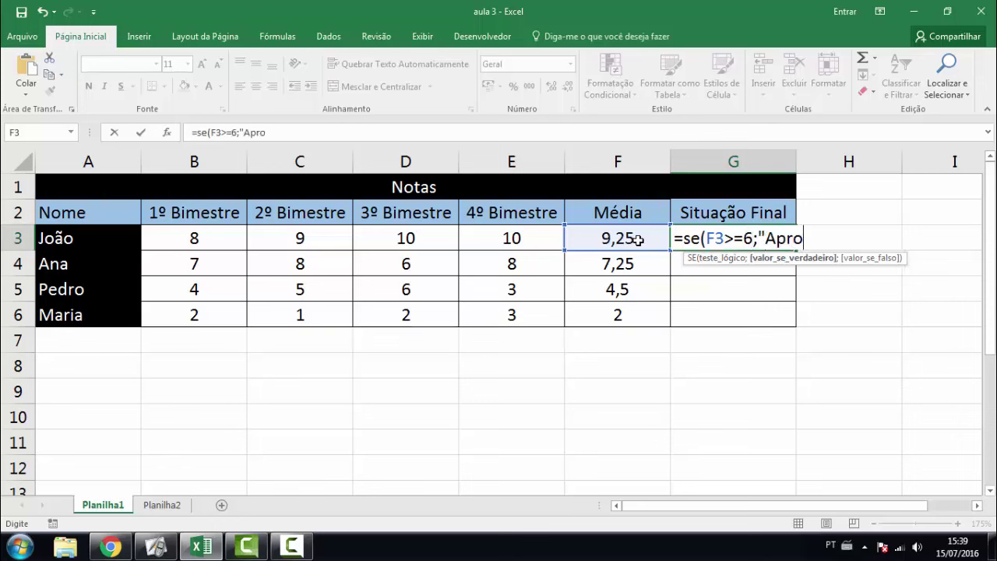
pyautogui.write('vado"')
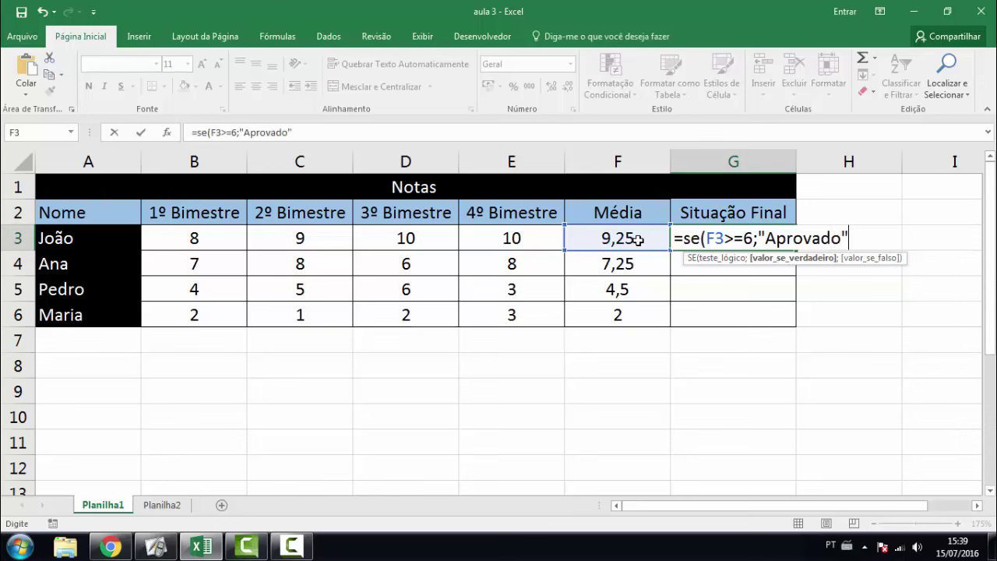
pyautogui.write(';"Re')
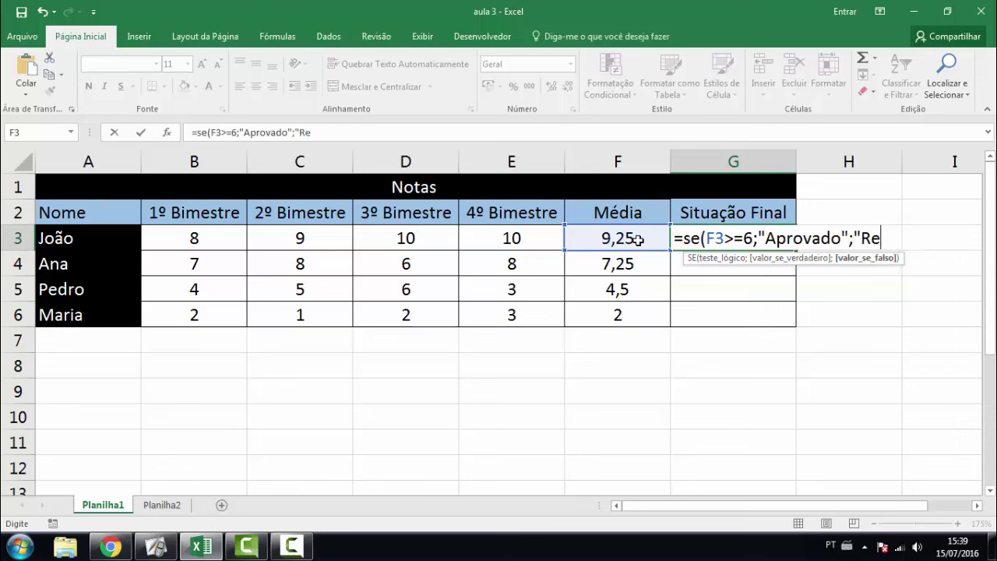
pyautogui.write('provado"')
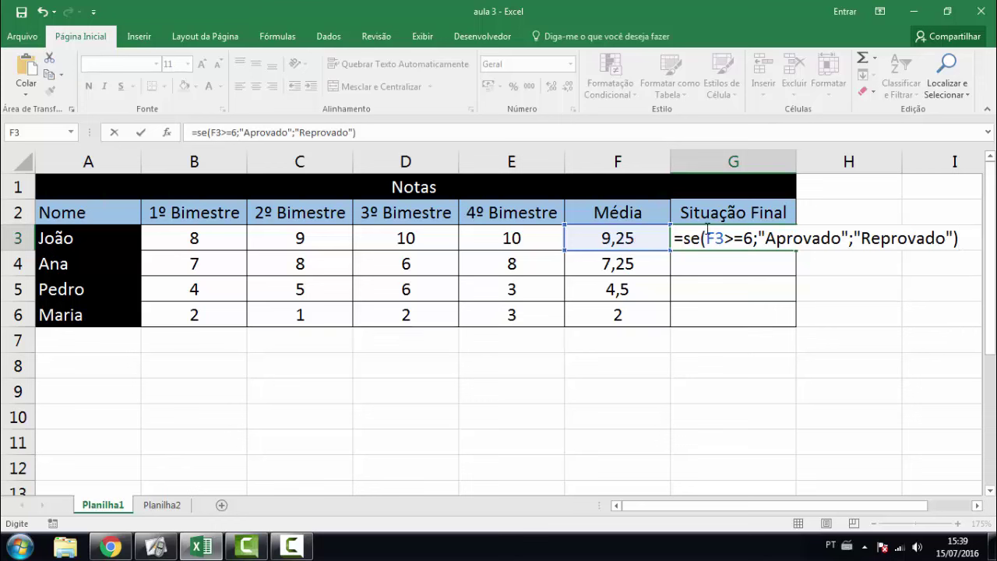
pyautogui.moveTo(710, 239); pyautogui.dragTo(950, 237)
pyautogui.click(967, 240)
pyautogui.hotkey('shift', 'Return')
# - Fill the SE formula from G3 down to G6 for the remaining students
pyautogui.click(745, 258)
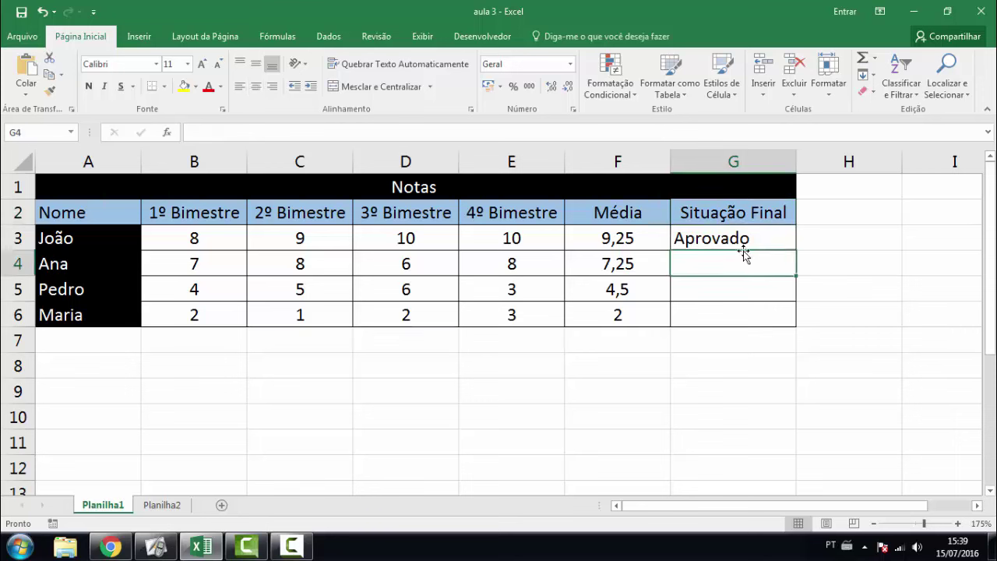
pyautogui.click(768, 245)
pyautogui.moveTo(796, 250); pyautogui.dragTo(795, 302)
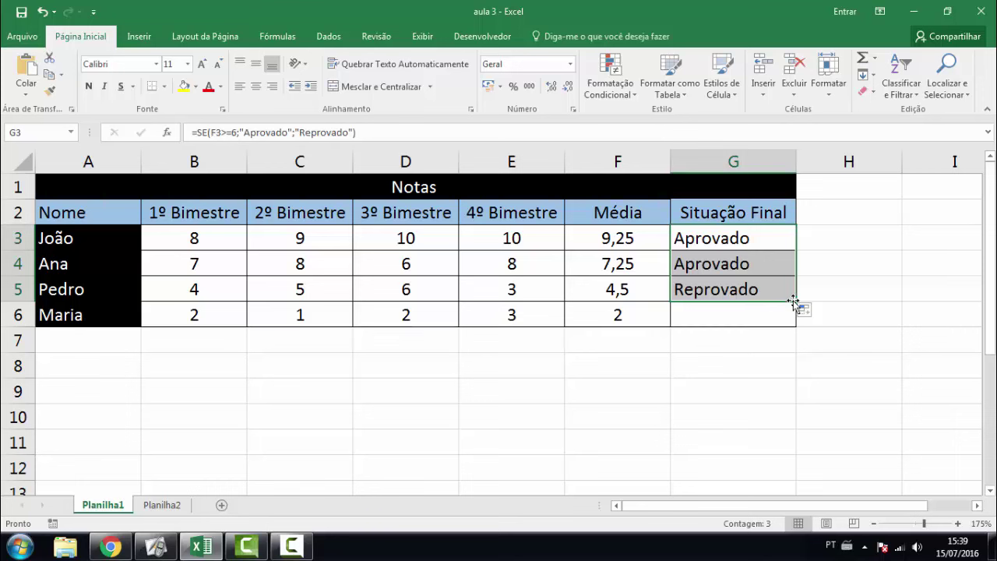
pyautogui.moveTo(793, 303); pyautogui.dragTo(784, 338)
pyautogui.click(727, 383)
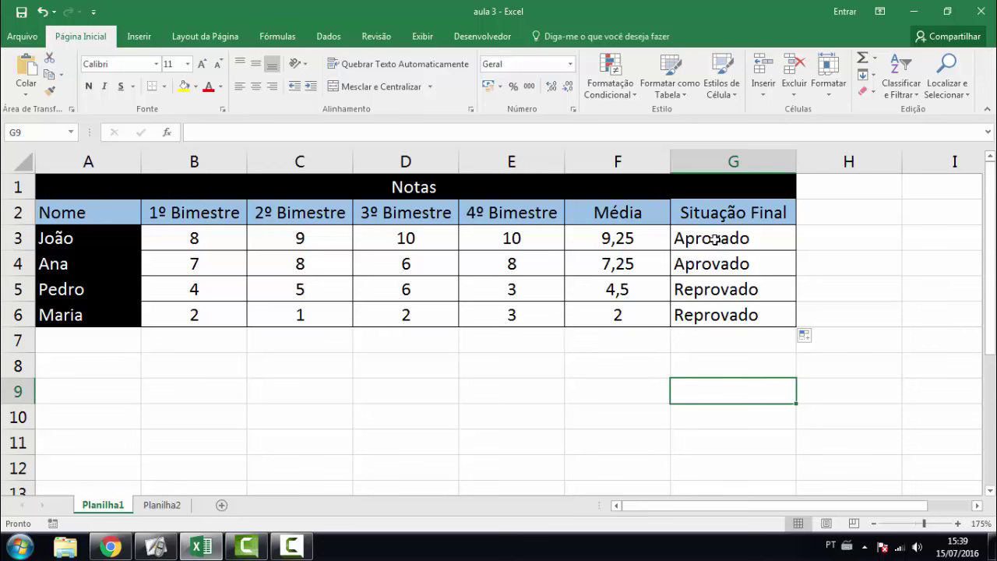
# - Add an equal-to conditional formatting rule to G3:G6 that shows "Reprovado" with light red fill and dark red text
pyautogui.moveTo(715, 238); pyautogui.dragTo(711, 316)
pyautogui.click(764, 366)
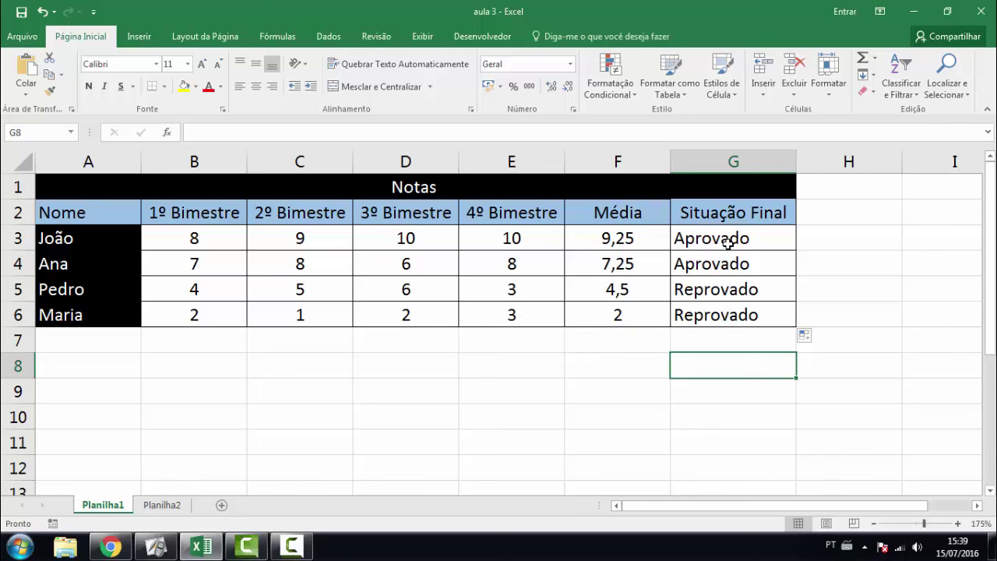
pyautogui.moveTo(728, 244); pyautogui.dragTo(731, 314)
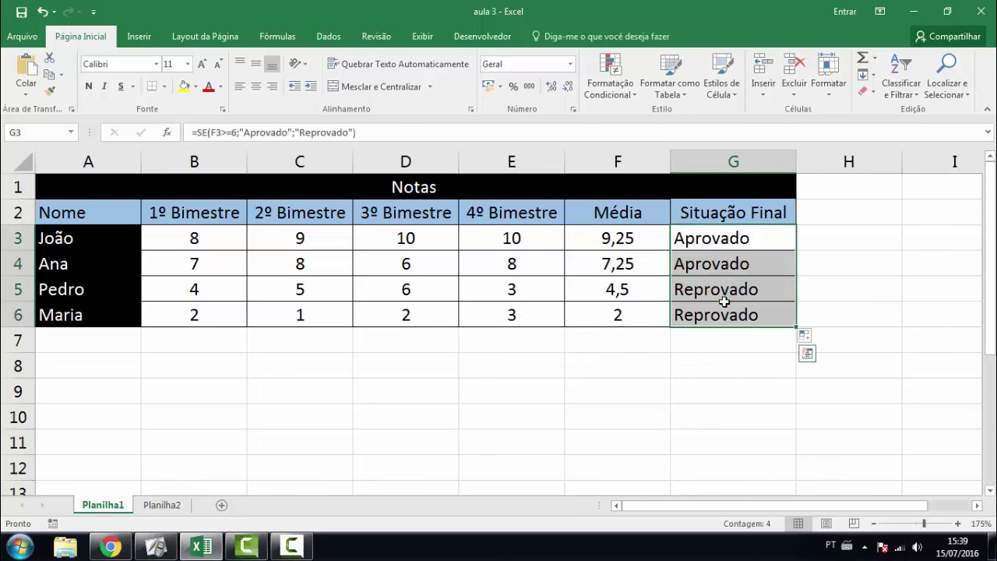
pyautogui.click(638, 99)
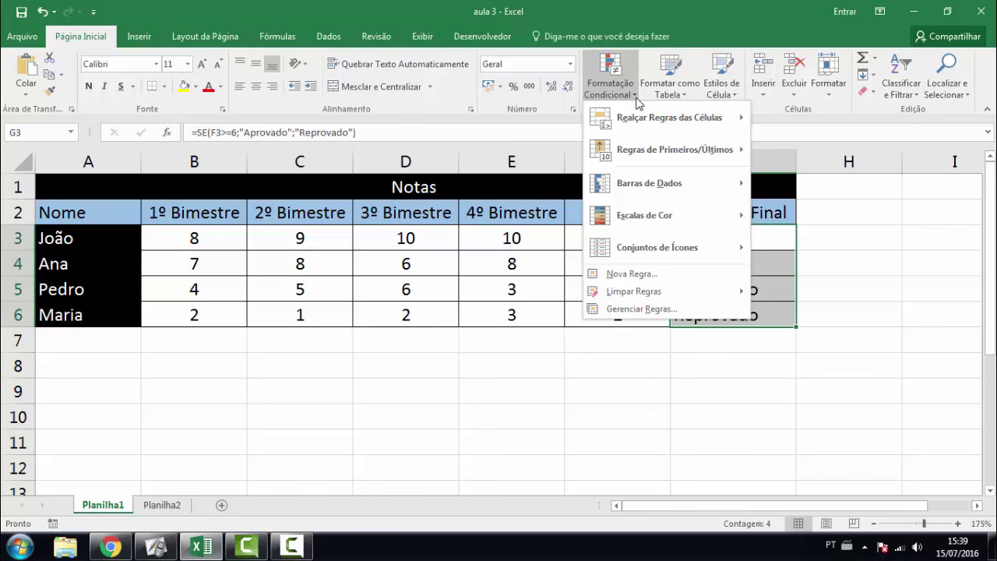
pyautogui.moveTo(639, 133)
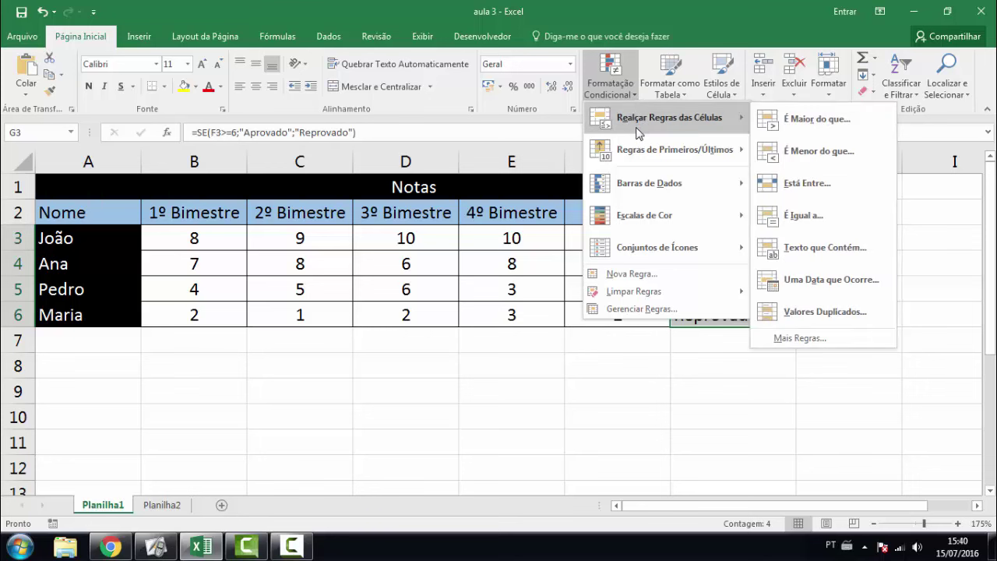
pyautogui.click(824, 224)
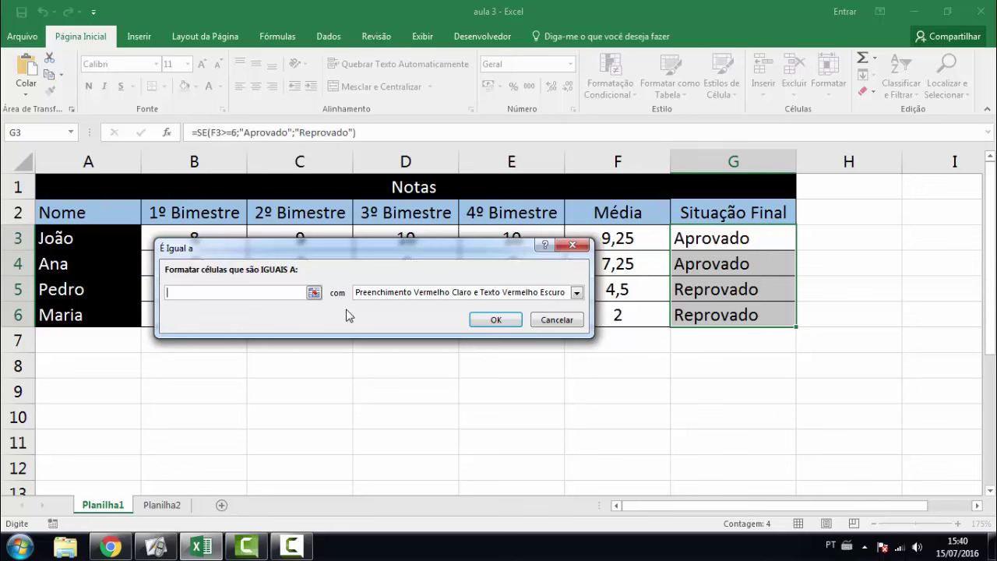
pyautogui.write('Reprovado')
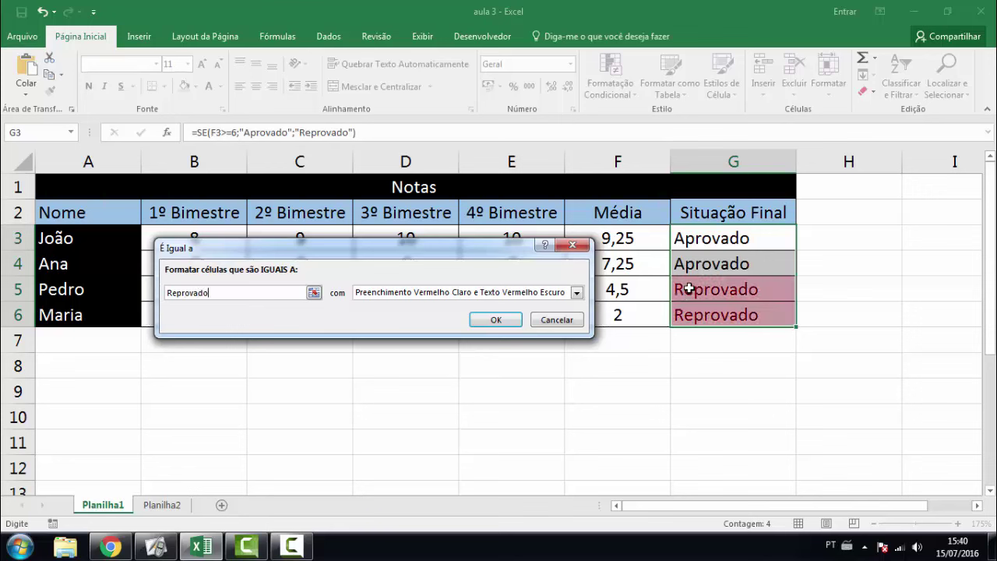
pyautogui.click(495, 320)
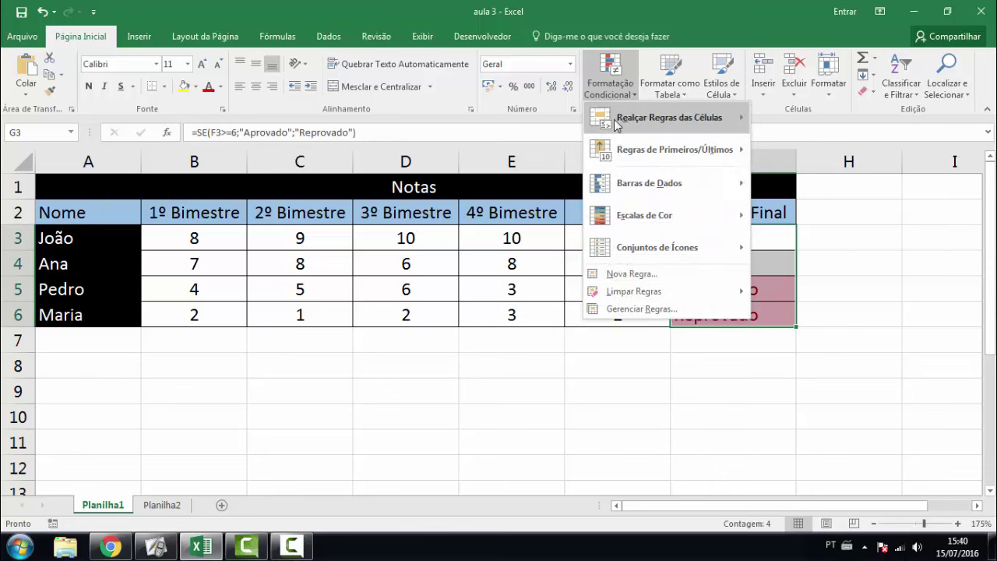
# - Add an equal-to conditional formatting rule to G3:G6 that shows "Aprovado" with green fill and dark green text
pyautogui.moveTo(643, 124)
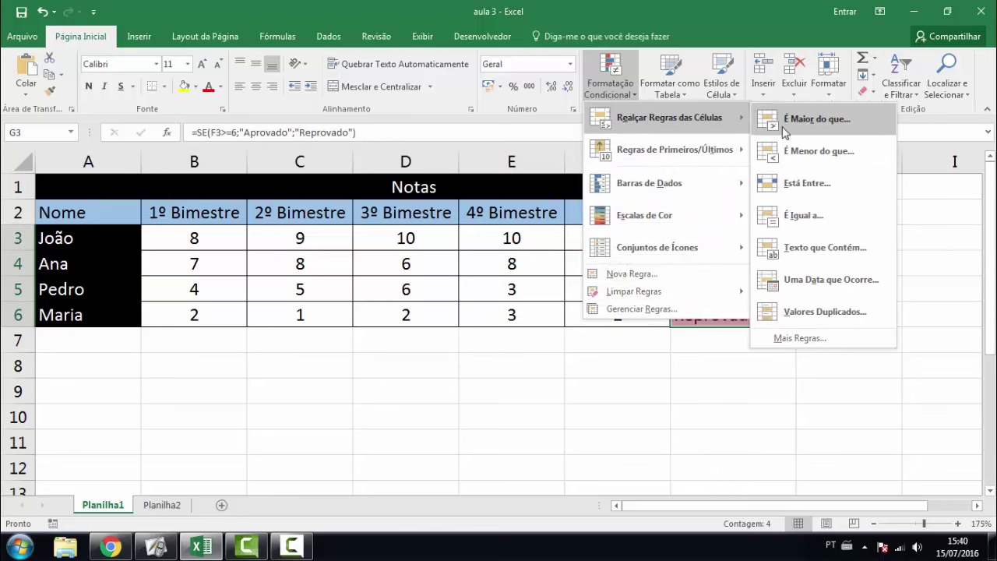
pyautogui.click(801, 216)
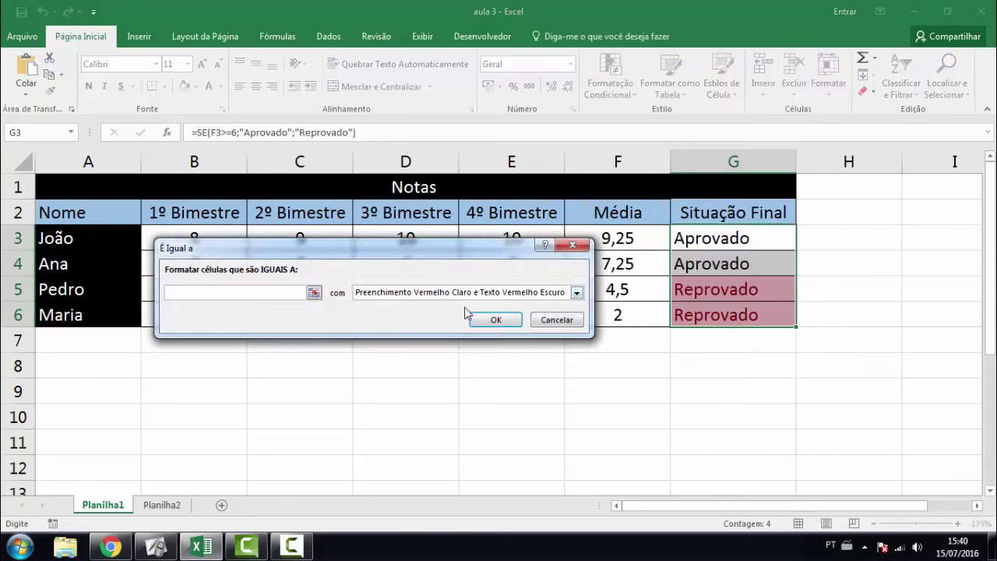
pyautogui.write('Aprovado')
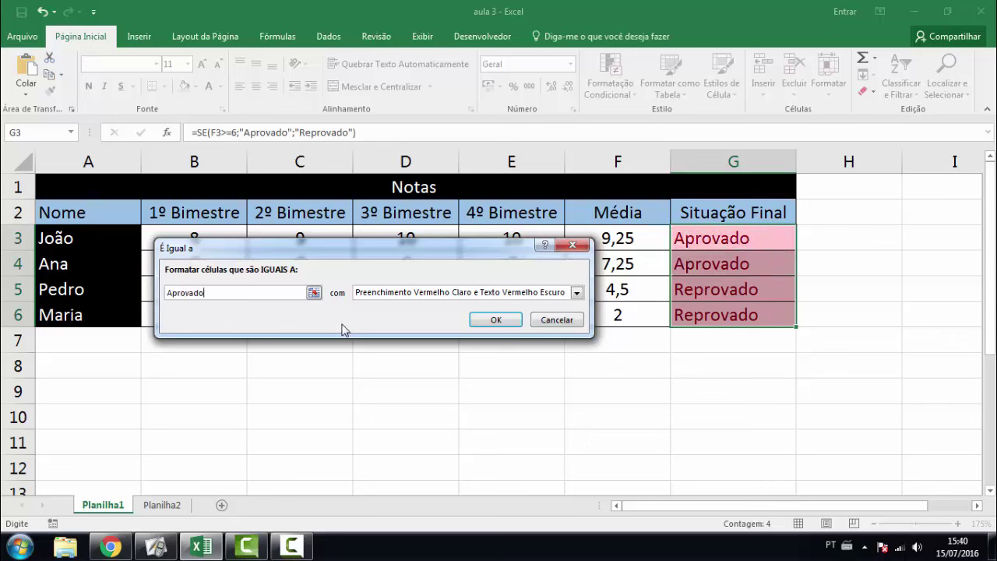
pyautogui.click(577, 293)
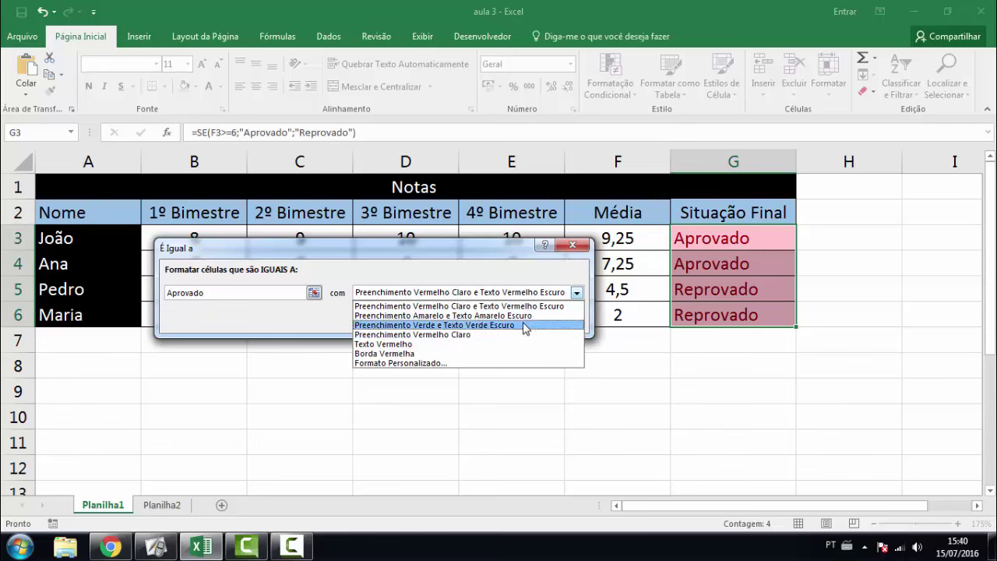
pyautogui.click(452, 326)
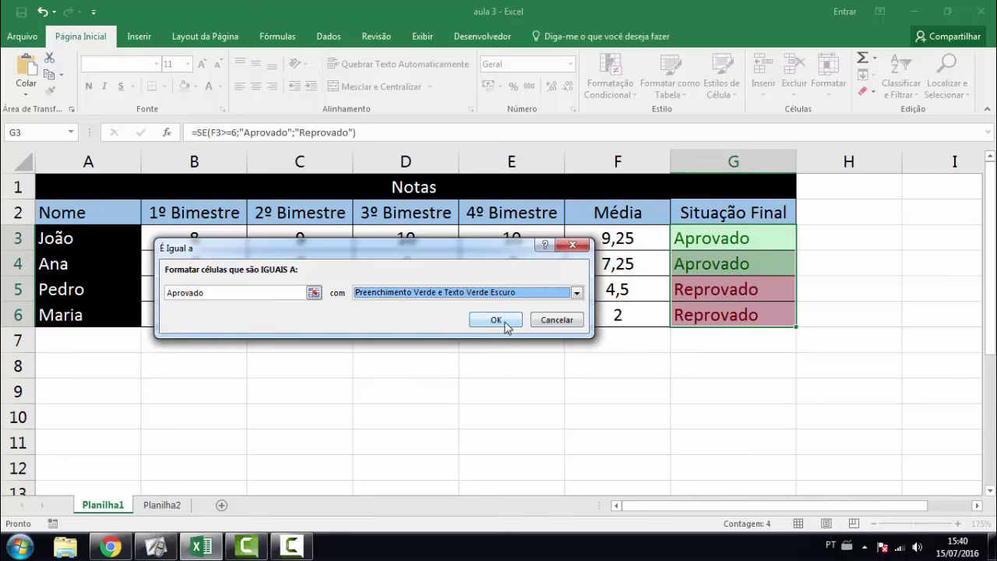
pyautogui.click(496, 319)
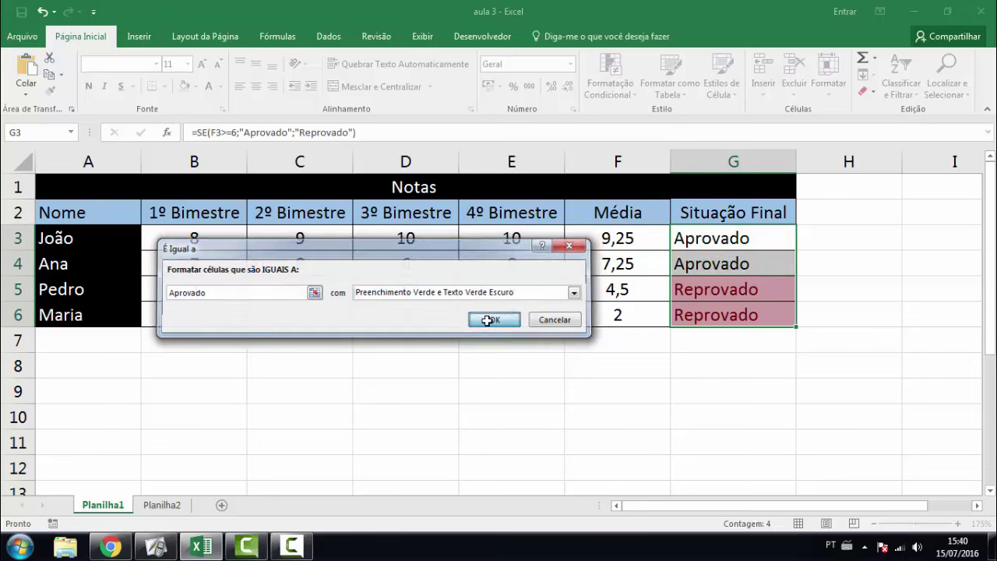
pyautogui.click(517, 395)
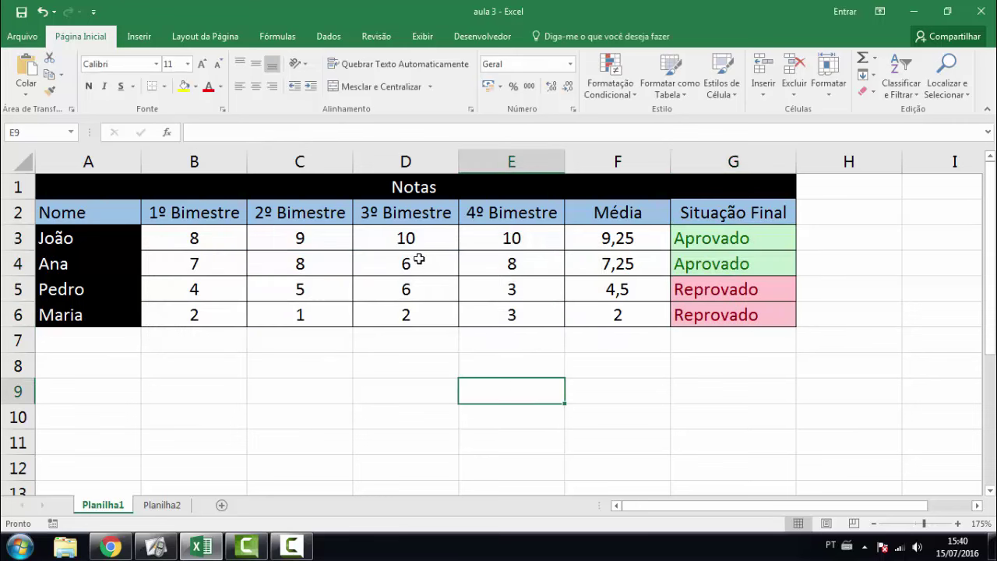
# - Change the grades in row 6 to 10 for both the 3º Bimestre (D6) and the 2º Bimestre (C6)
pyautogui.click(419, 315)
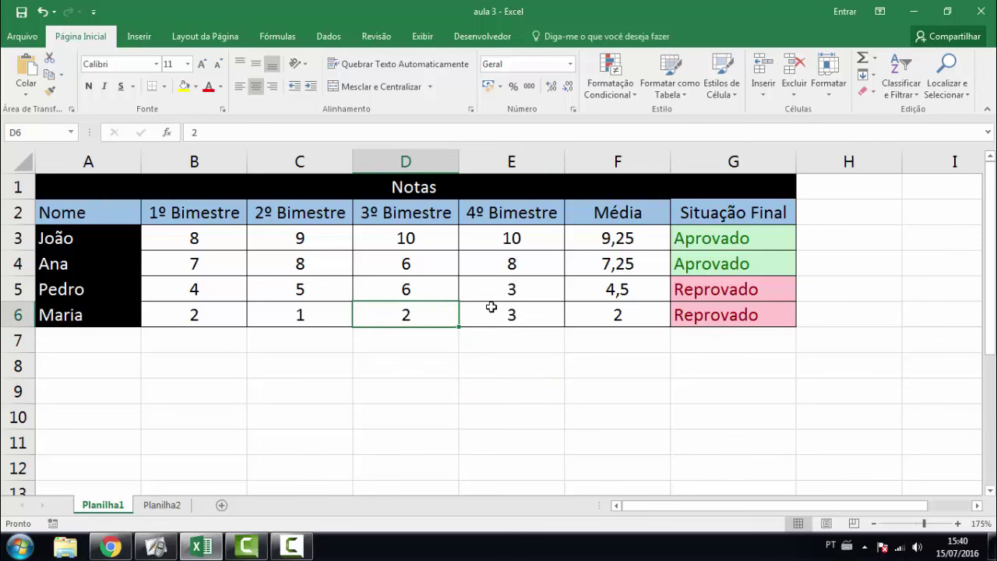
pyautogui.write('3')
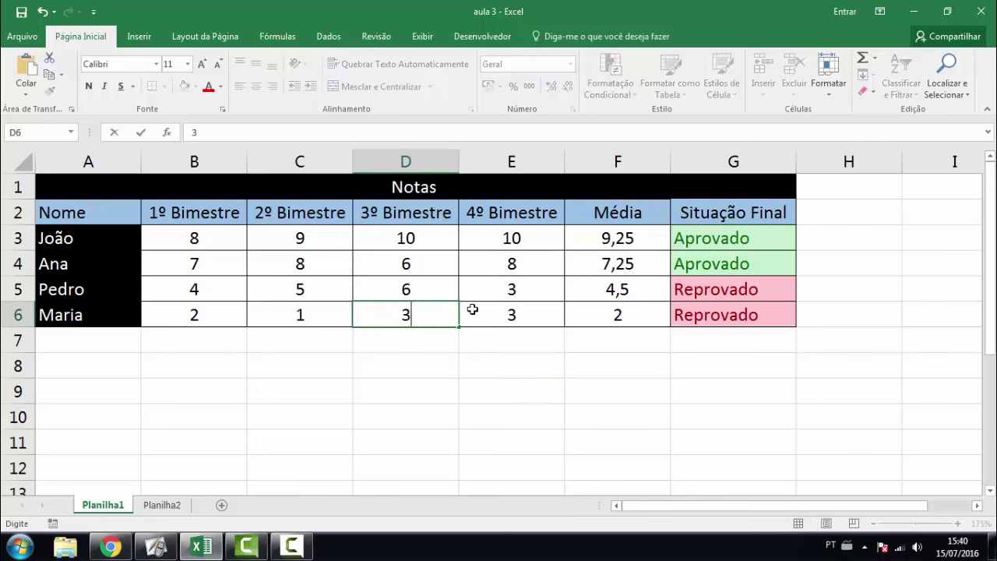
pyautogui.press('BackSpace')
pyautogui.write('10')
pyautogui.press('Return')
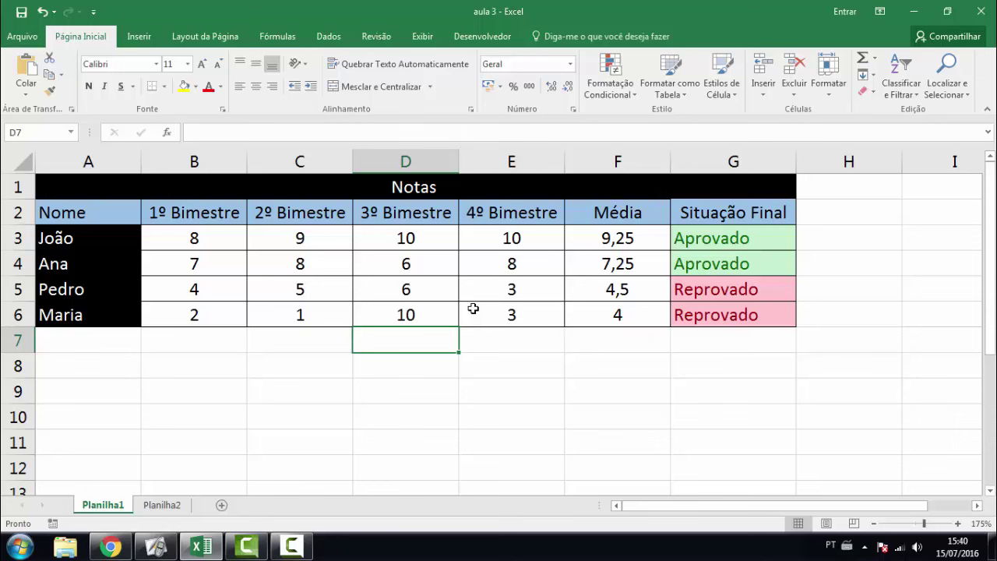
pyautogui.press('Left')
pyautogui.press('Up')
pyautogui.write('10')
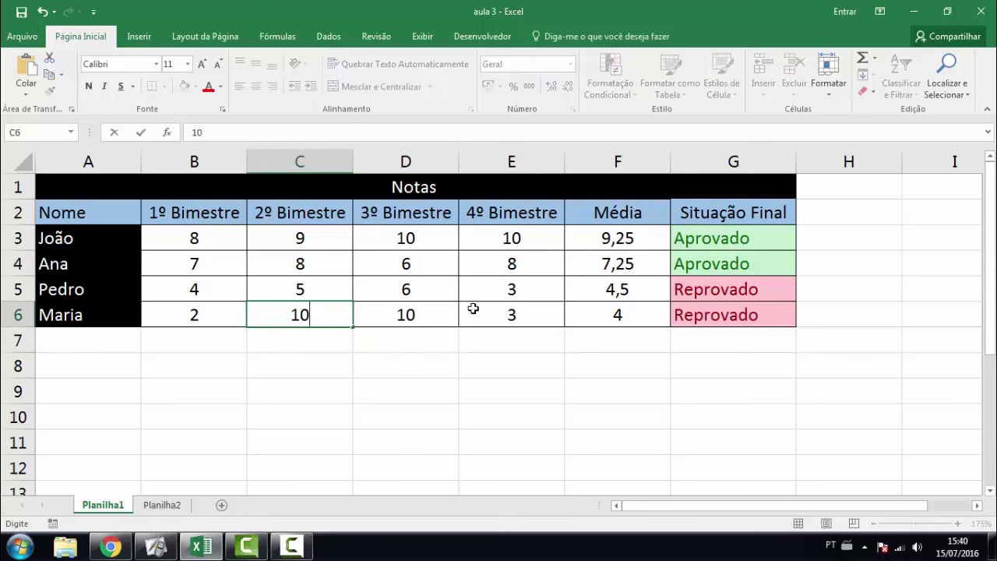
pyautogui.press('Return')
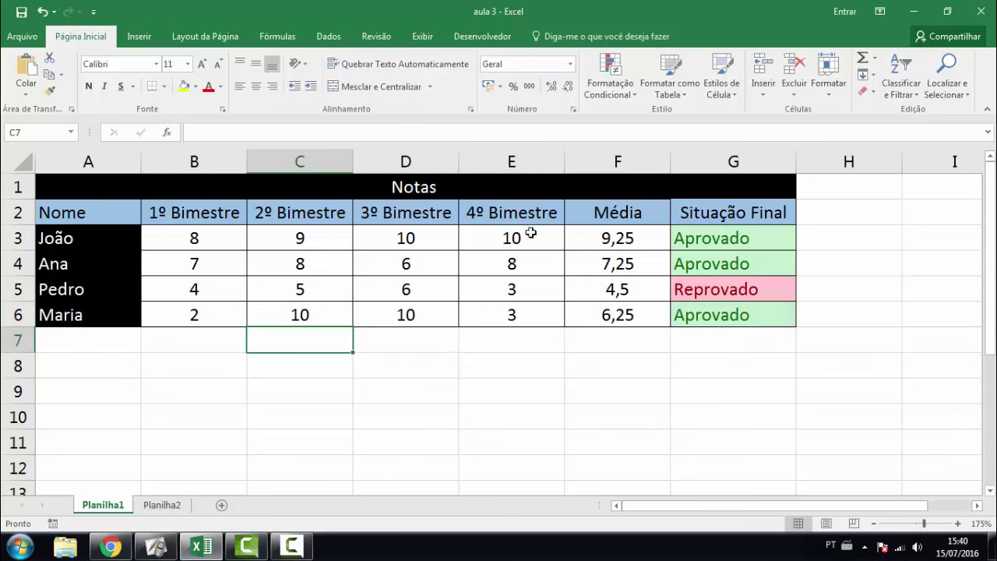
# - Change the grades in row 4 to 5 for the 3º Bimestre (D4) and 3 for the 2º Bimestre (C4)
pyautogui.click(405, 267)
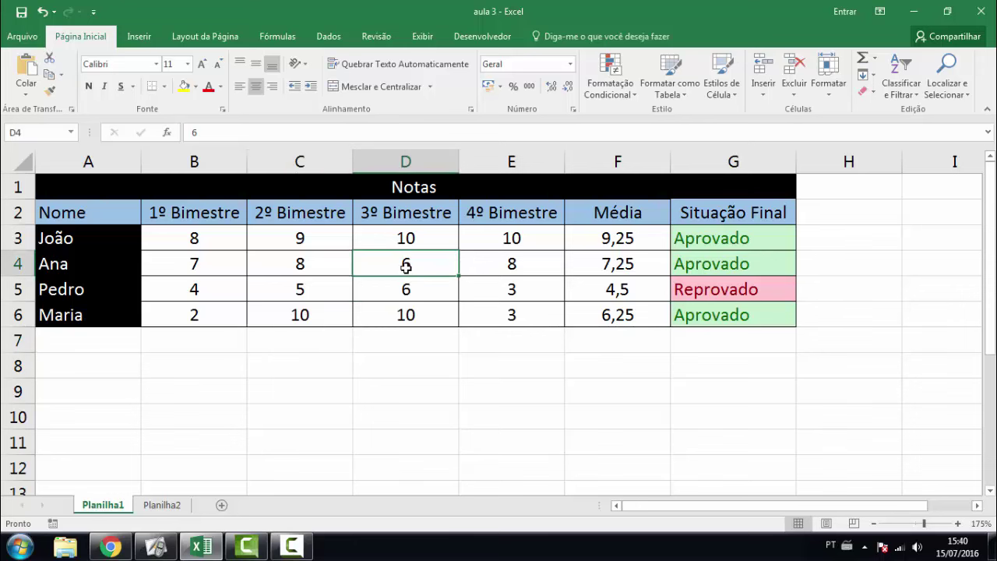
pyautogui.write('5')
pyautogui.click(306, 264)
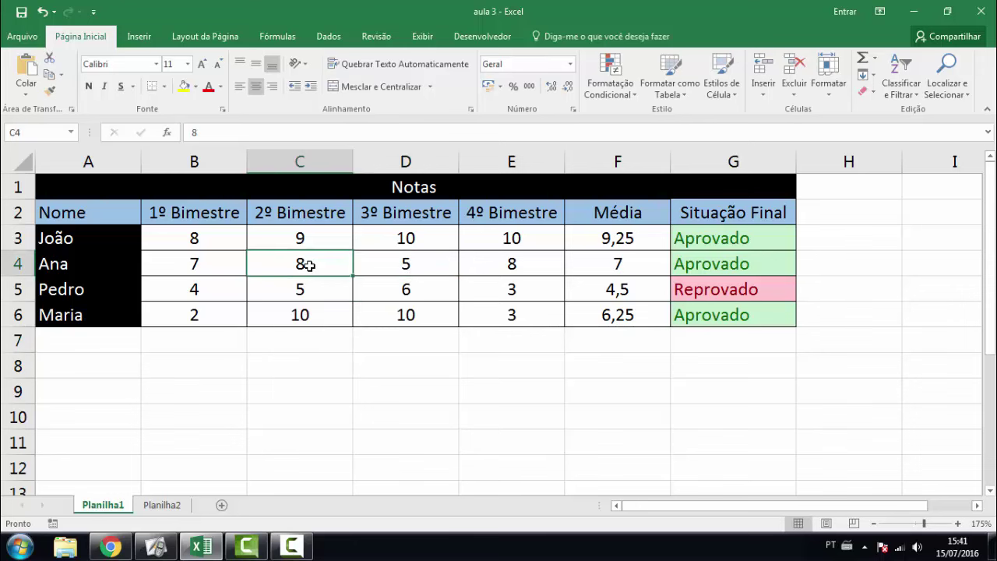
pyautogui.write('3')
pyautogui.click(281, 285)
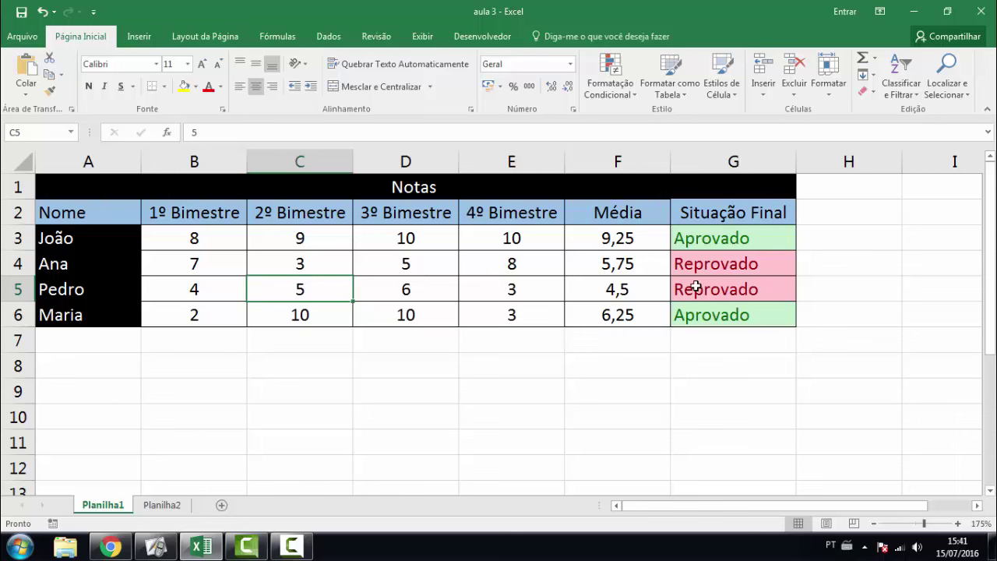
pyautogui.moveTo(721, 244); pyautogui.dragTo(724, 316)
pyautogui.click(775, 382)
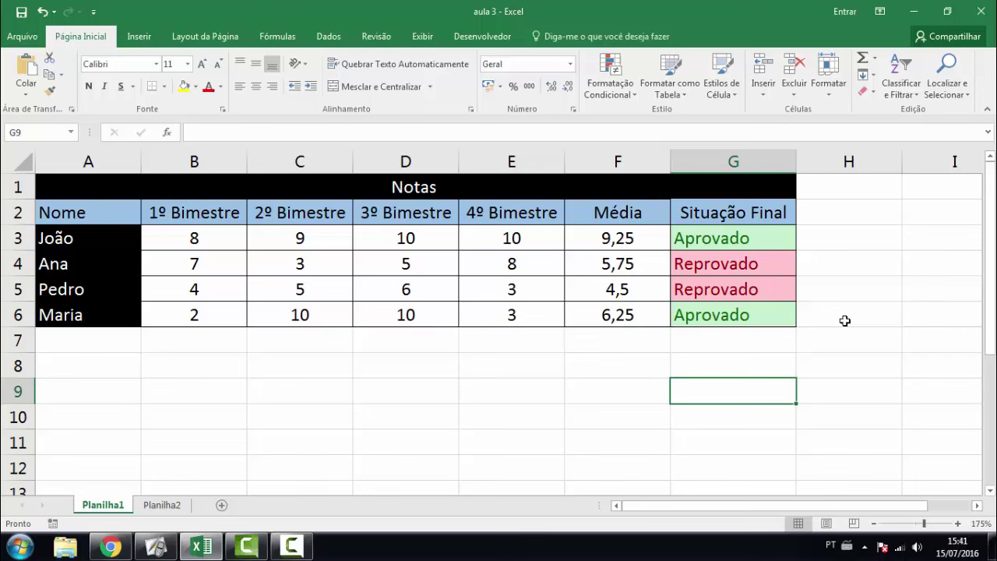
pyautogui.click(291, 546)
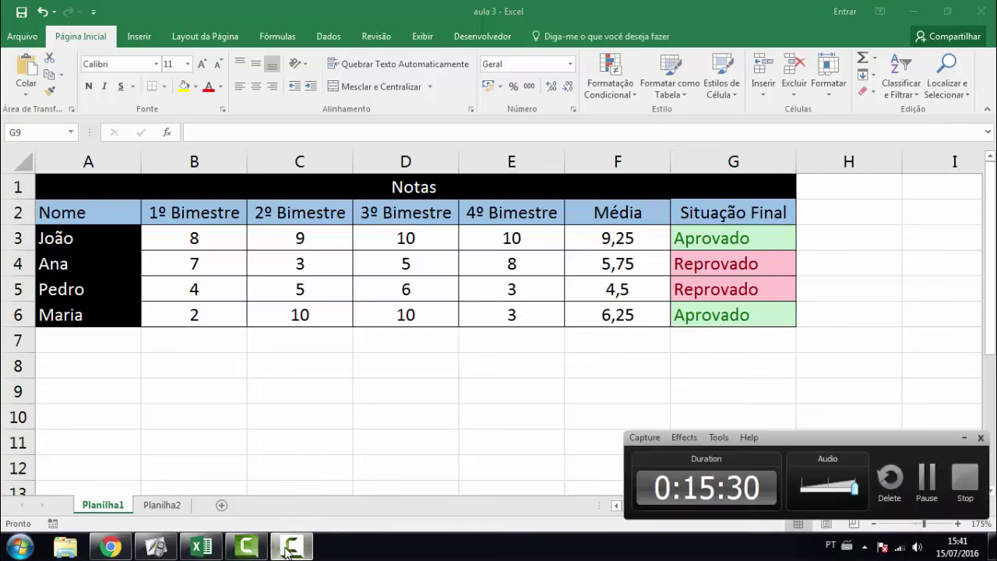